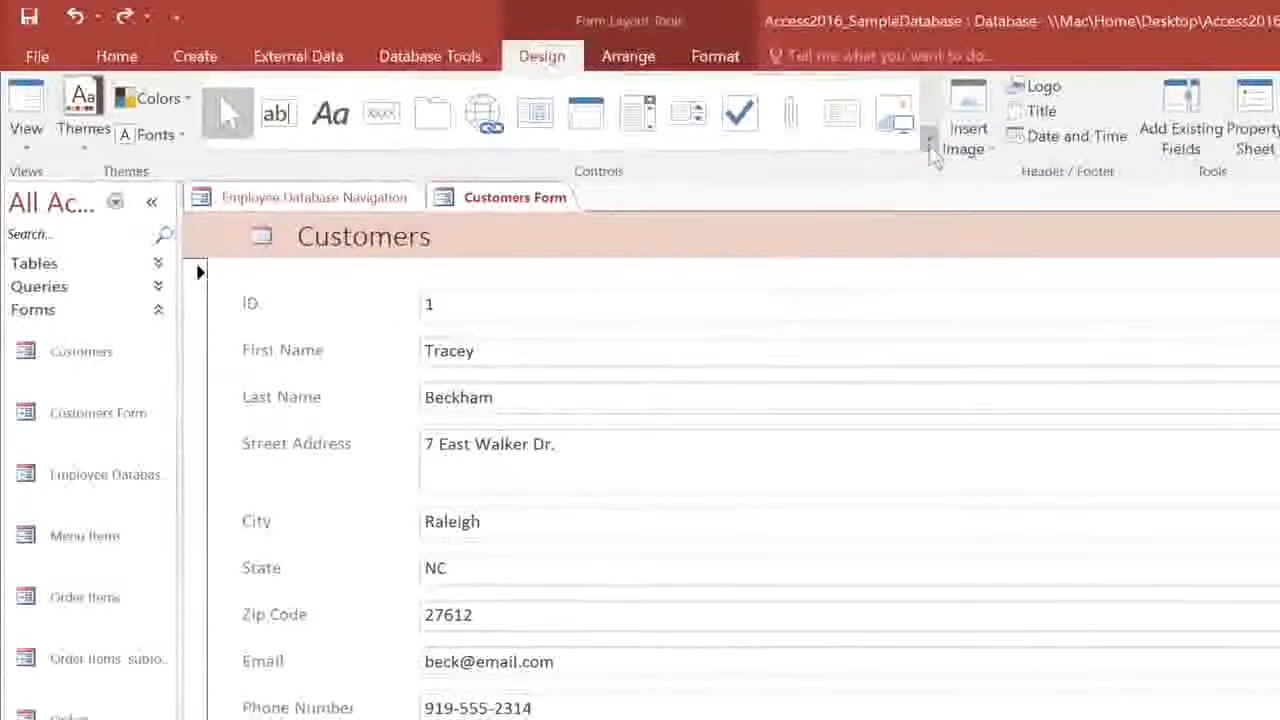
Add a command button control to the Customers form above the ID field, using the control wizard.
left_click(931, 152)
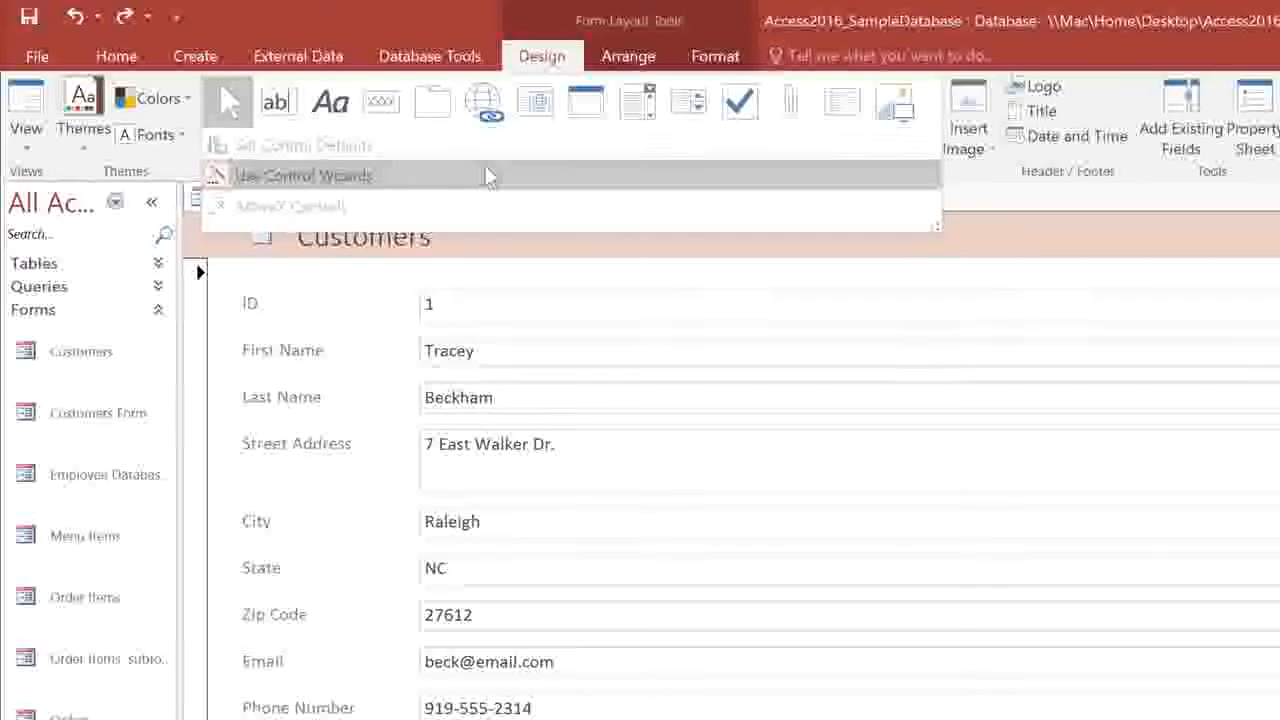
left_click(379, 118)
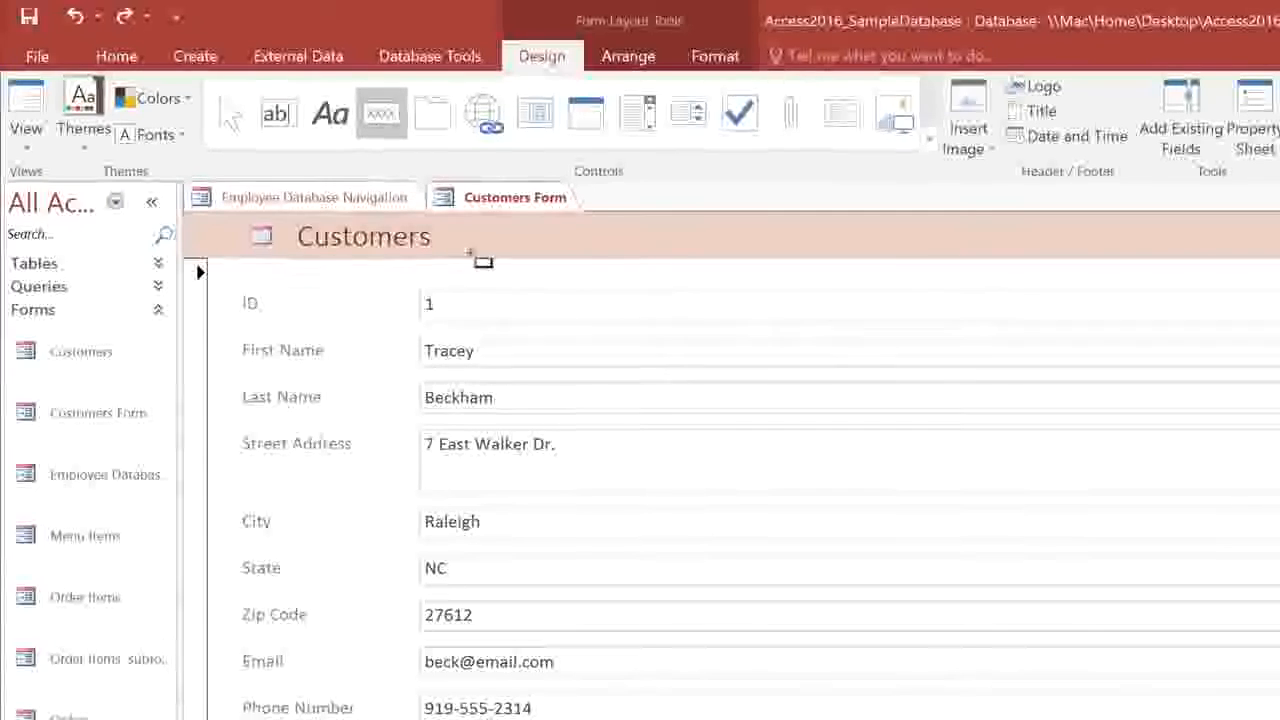
left_click(505, 289)
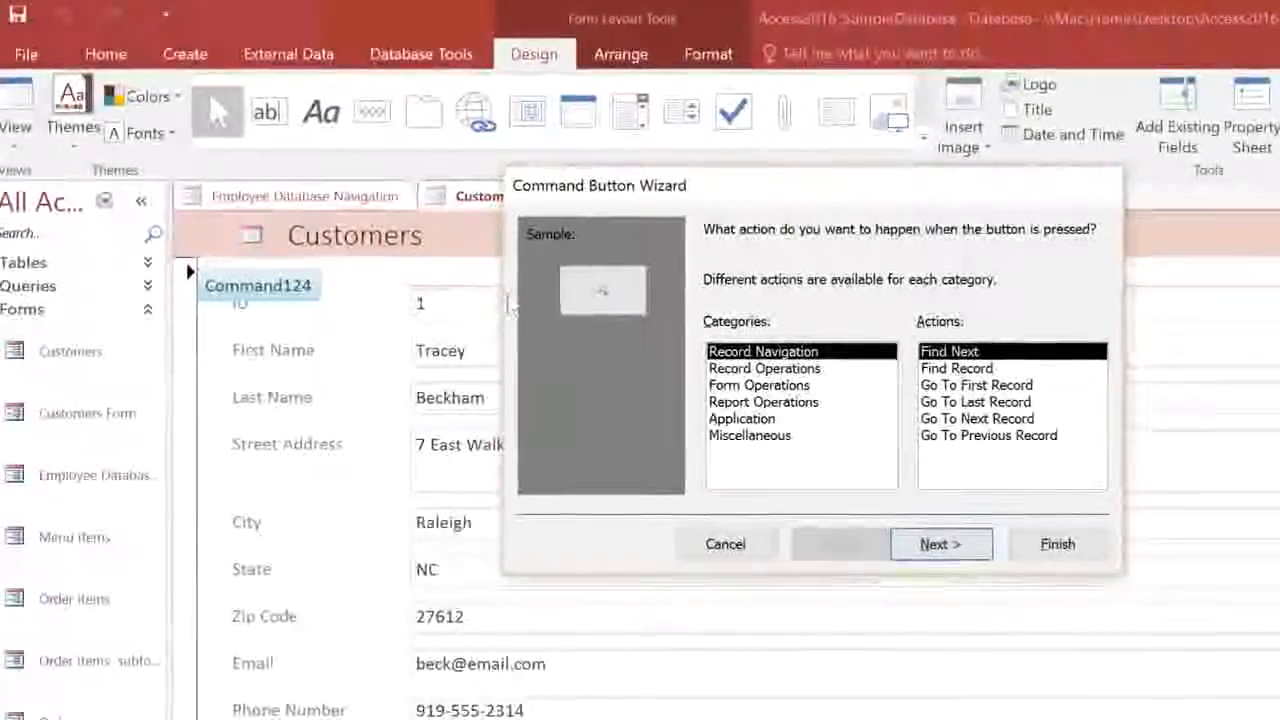
Review the action categories and assign the Record Navigation action Find Record to the new button.
left_click(716, 370)
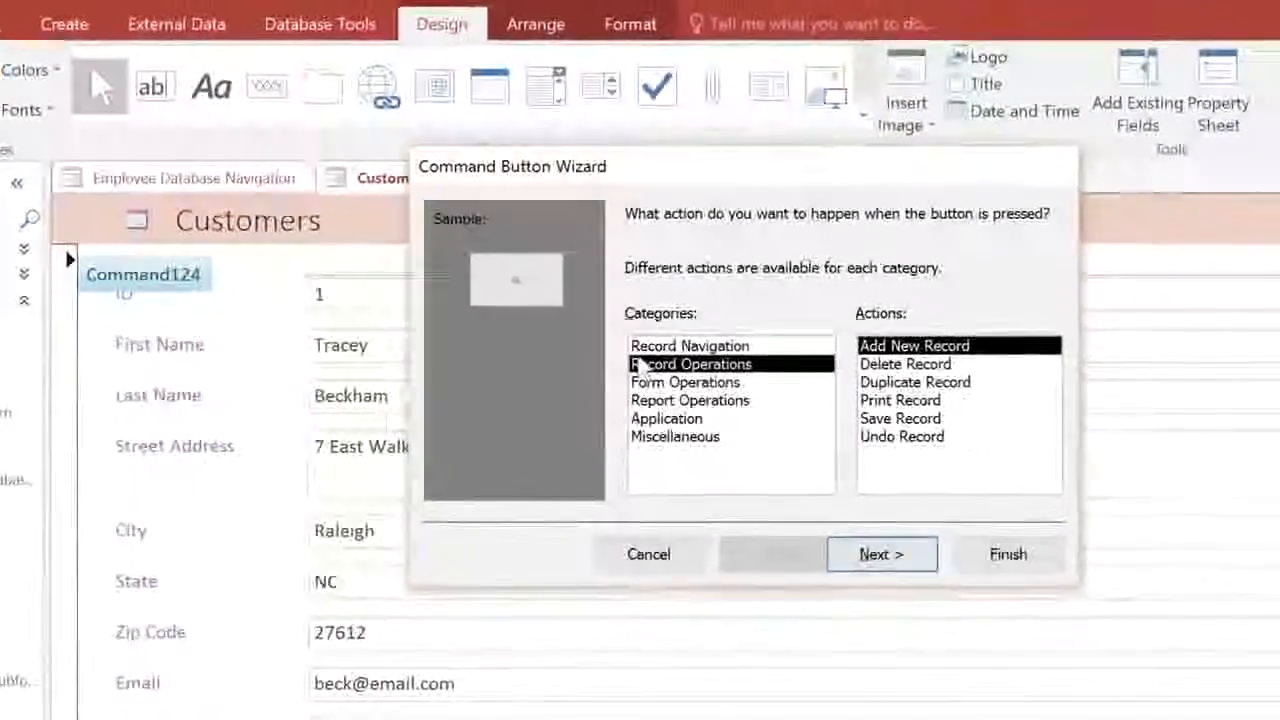
left_click(665, 382)
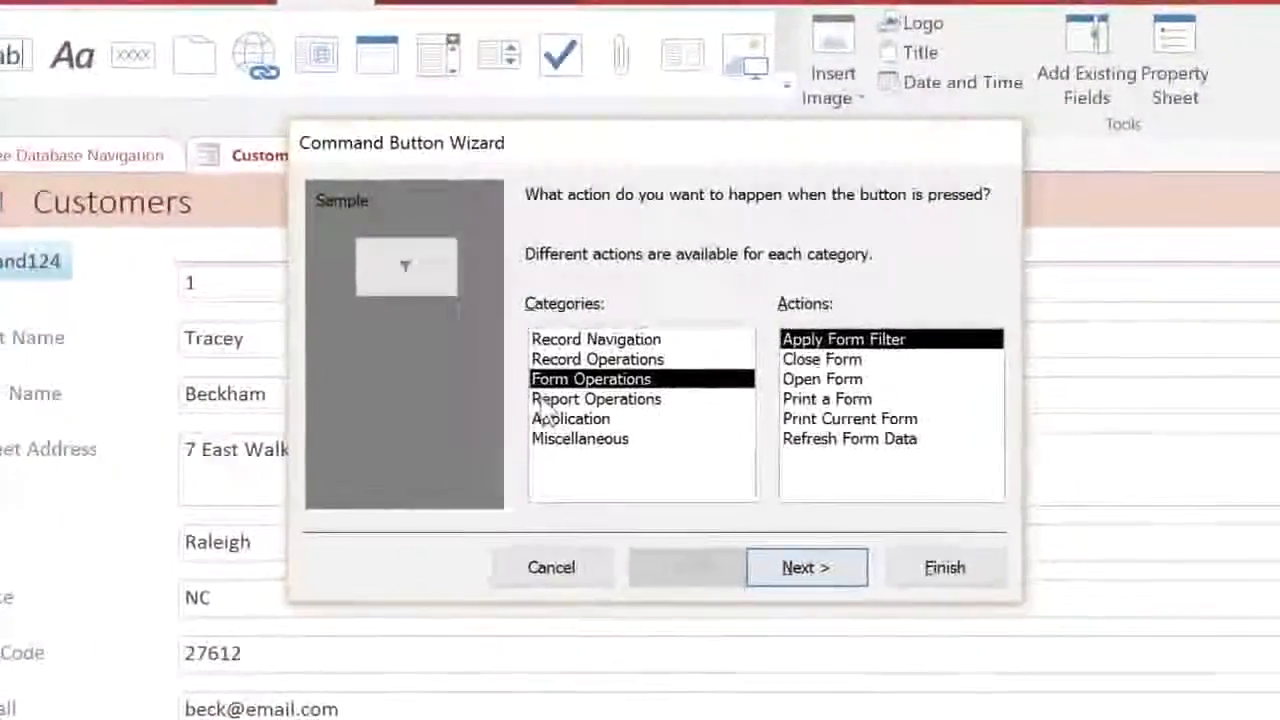
left_click(550, 401)
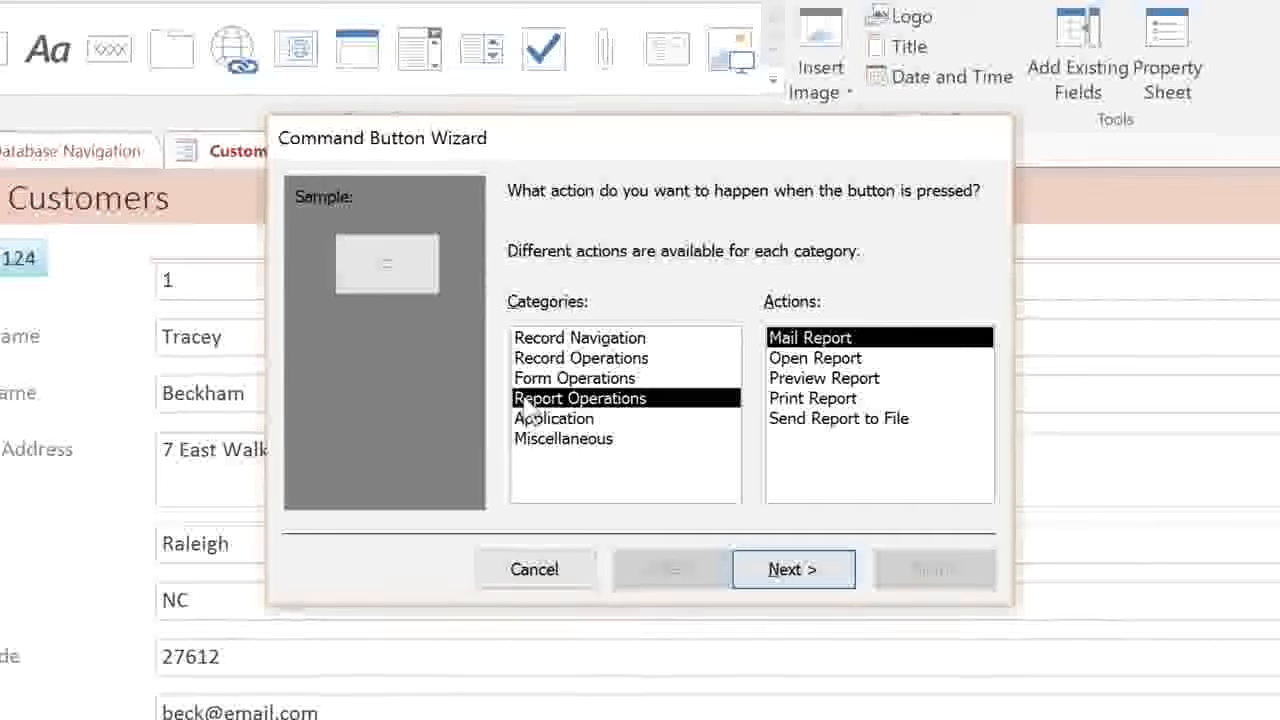
left_click(549, 340)
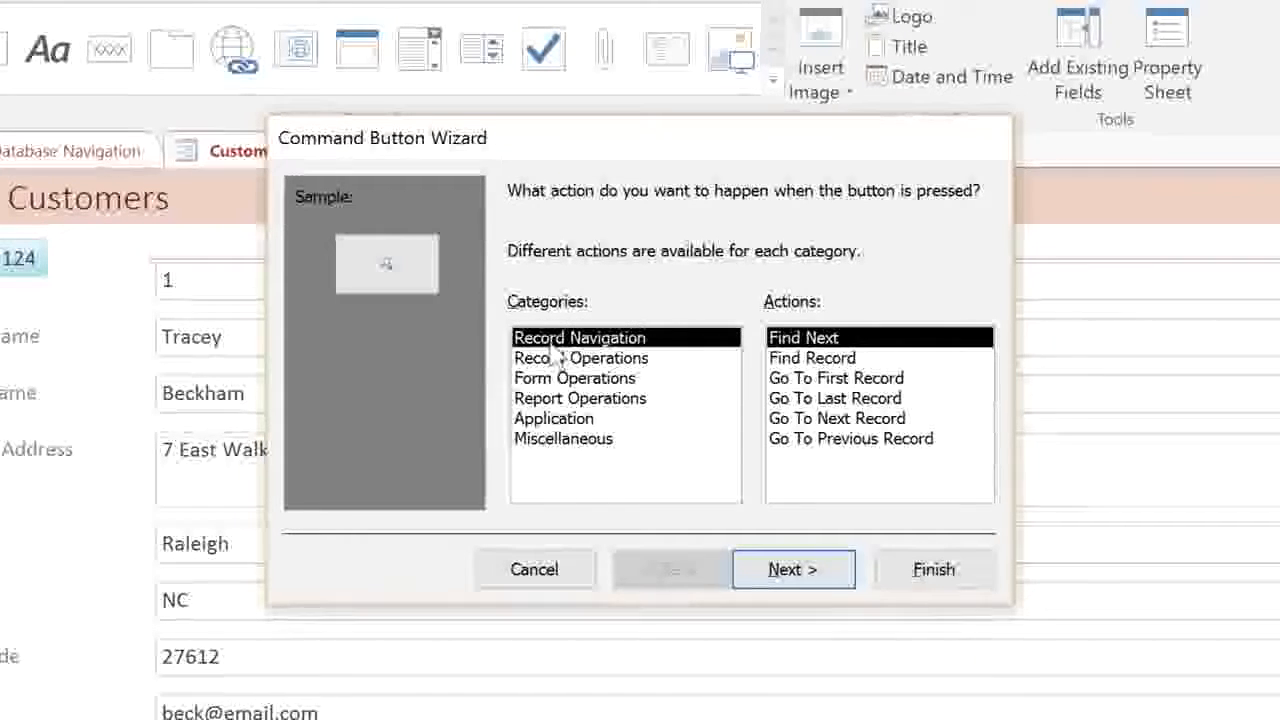
left_click(791, 364)
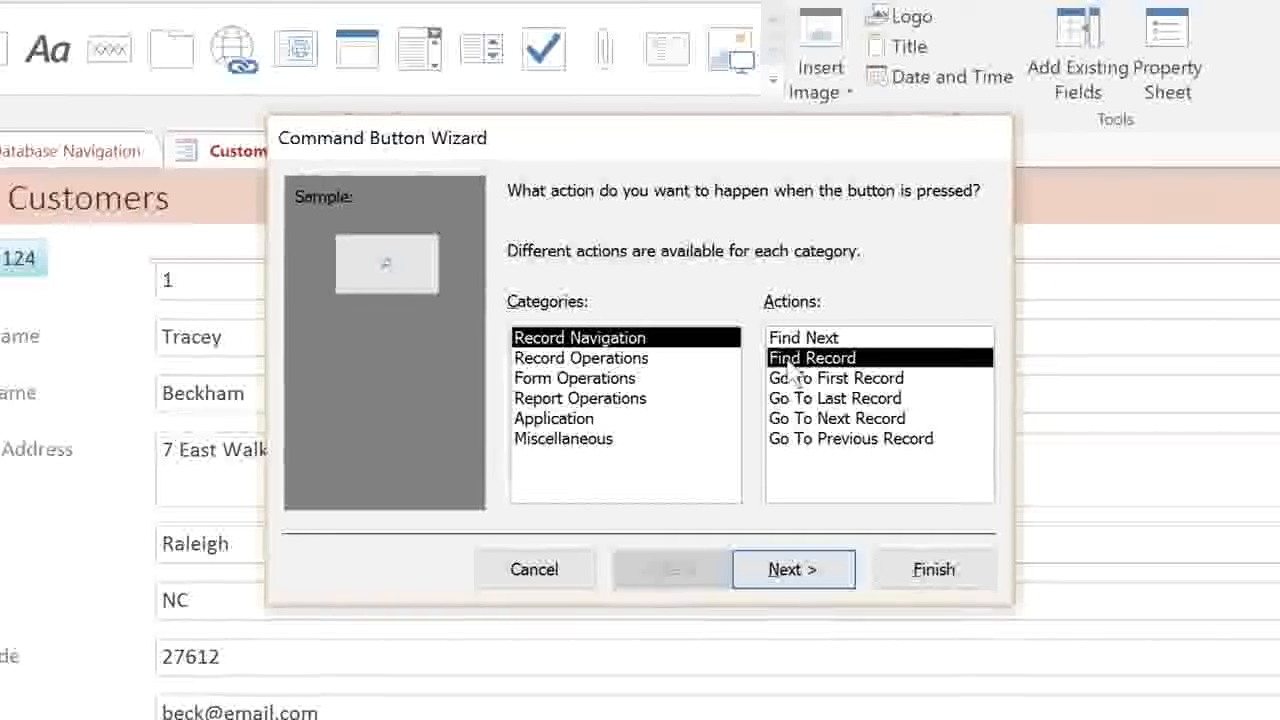
left_click(783, 569)
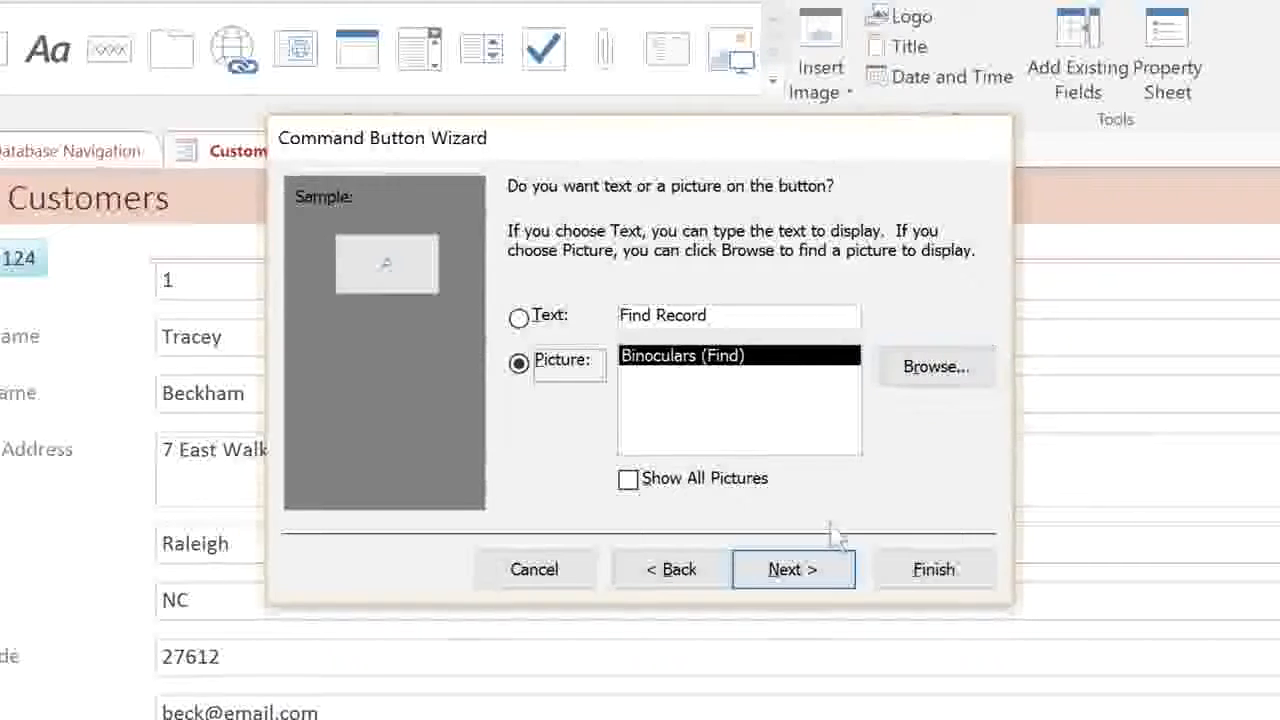
Keep the Binoculars (Find) picture, name the button Search and finish the wizard.
left_click(816, 567)
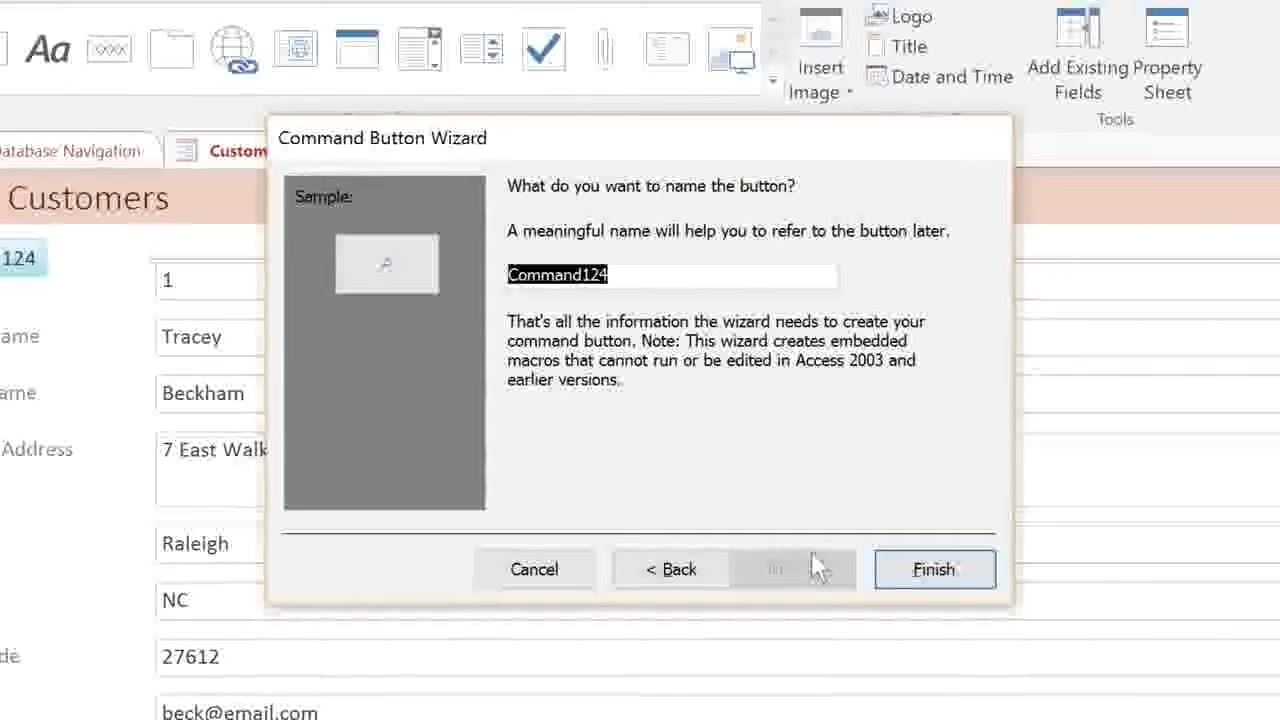
type("Search")
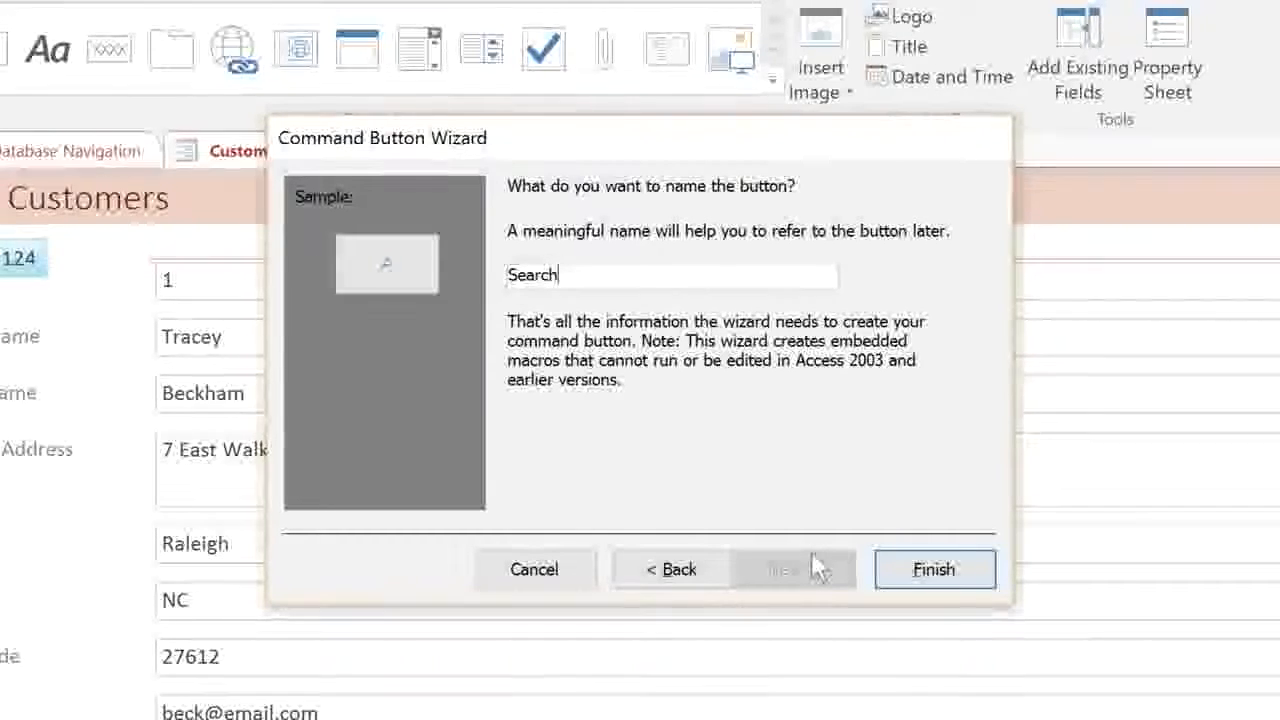
left_click(899, 566)
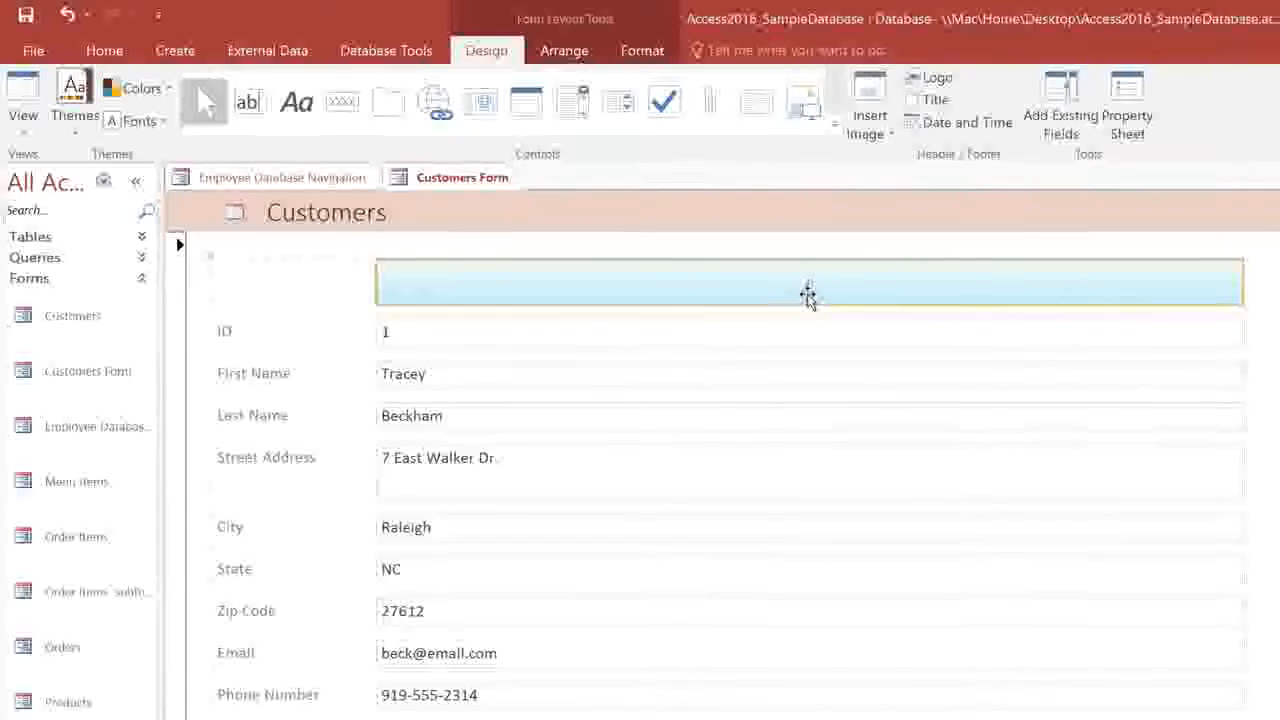
Narrow the column of fields to less than half its width and move the Last Name label and field beside First Name.
left_click(825, 336)
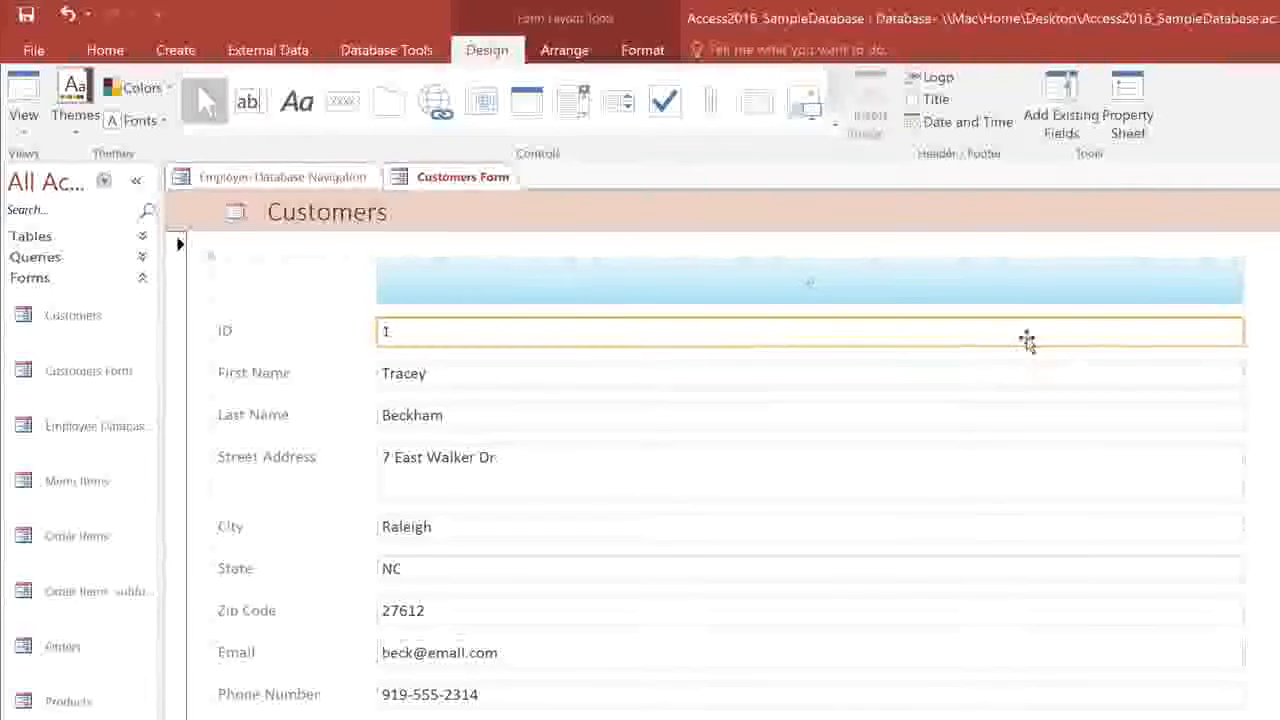
left_click_drag(1240, 331, 718, 324)
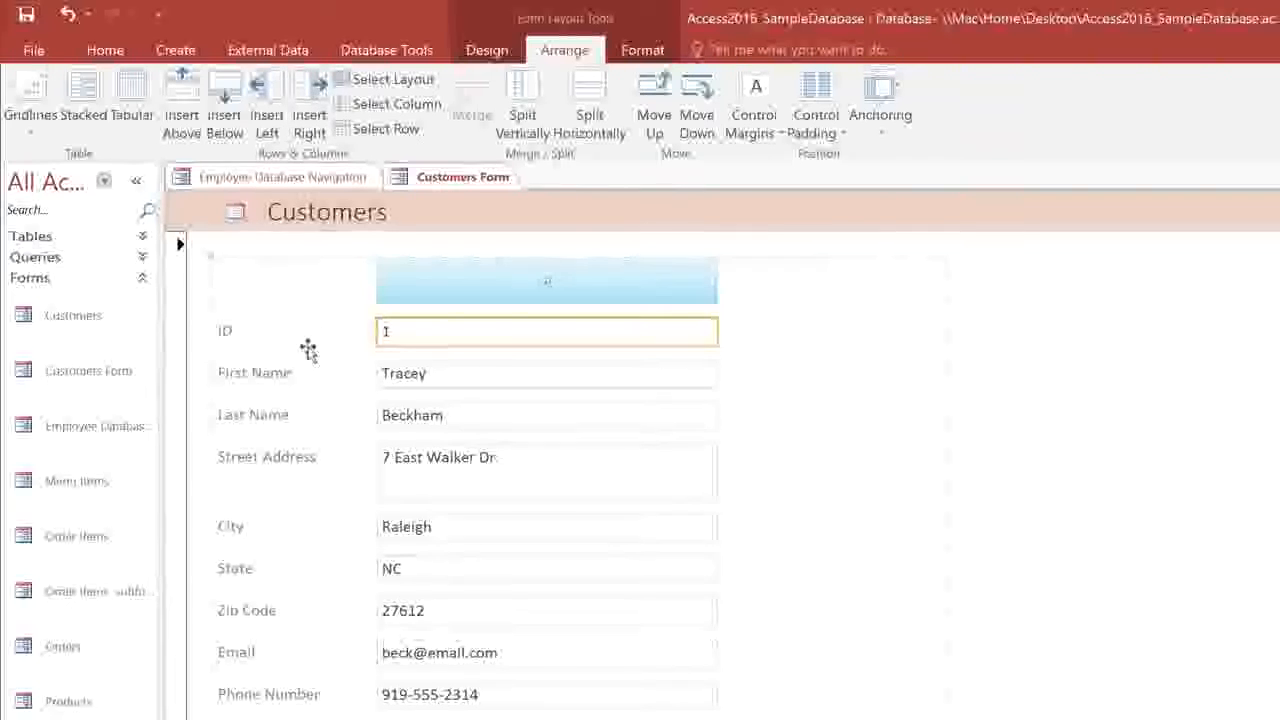
left_click(318, 419)
left_click(401, 424, "ctrl")
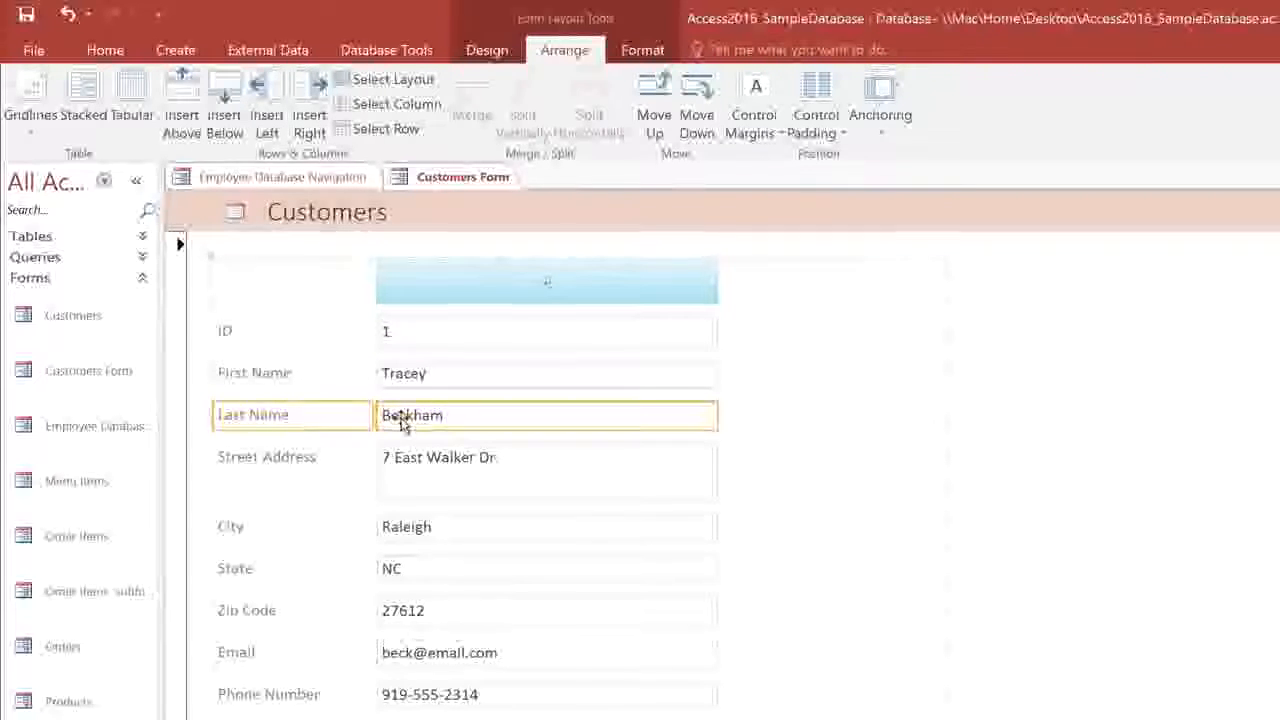
left_click_drag(410, 424, 866, 381)
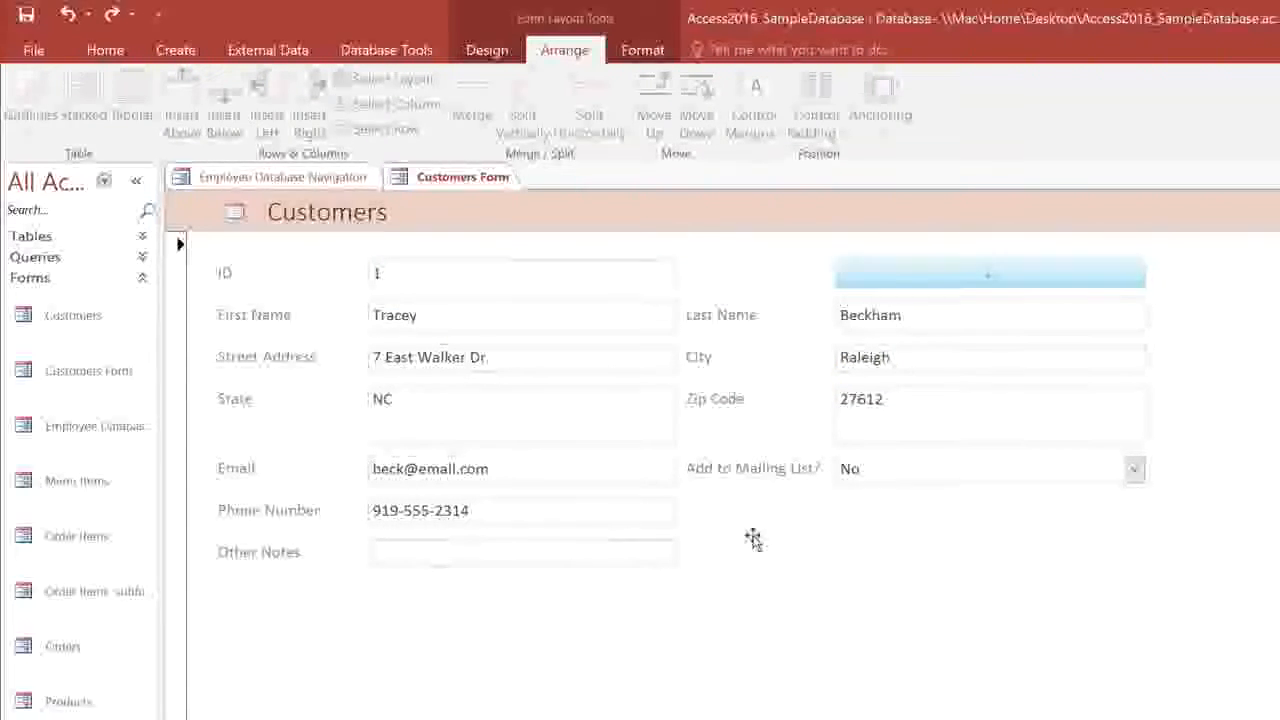
Delete the leftover empty layout rows below the Other Notes field.
left_click(505, 595)
key("Delete")
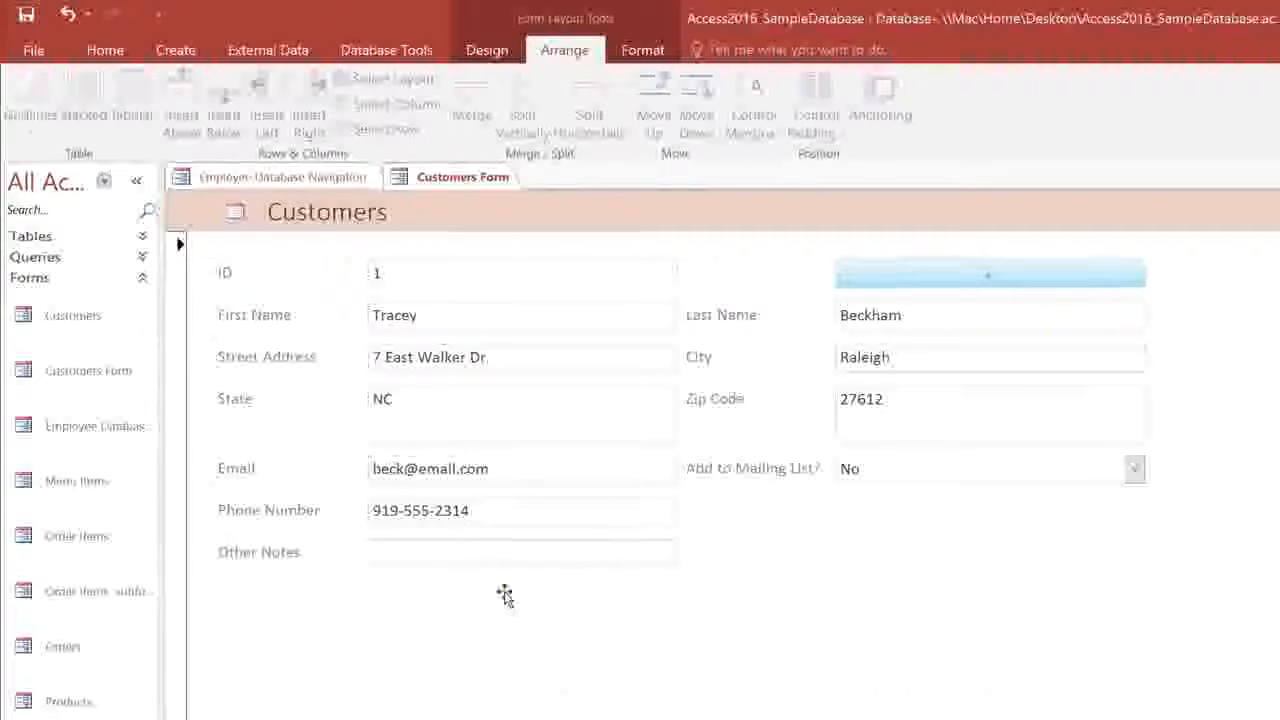
left_click(505, 595)
key("Delete")
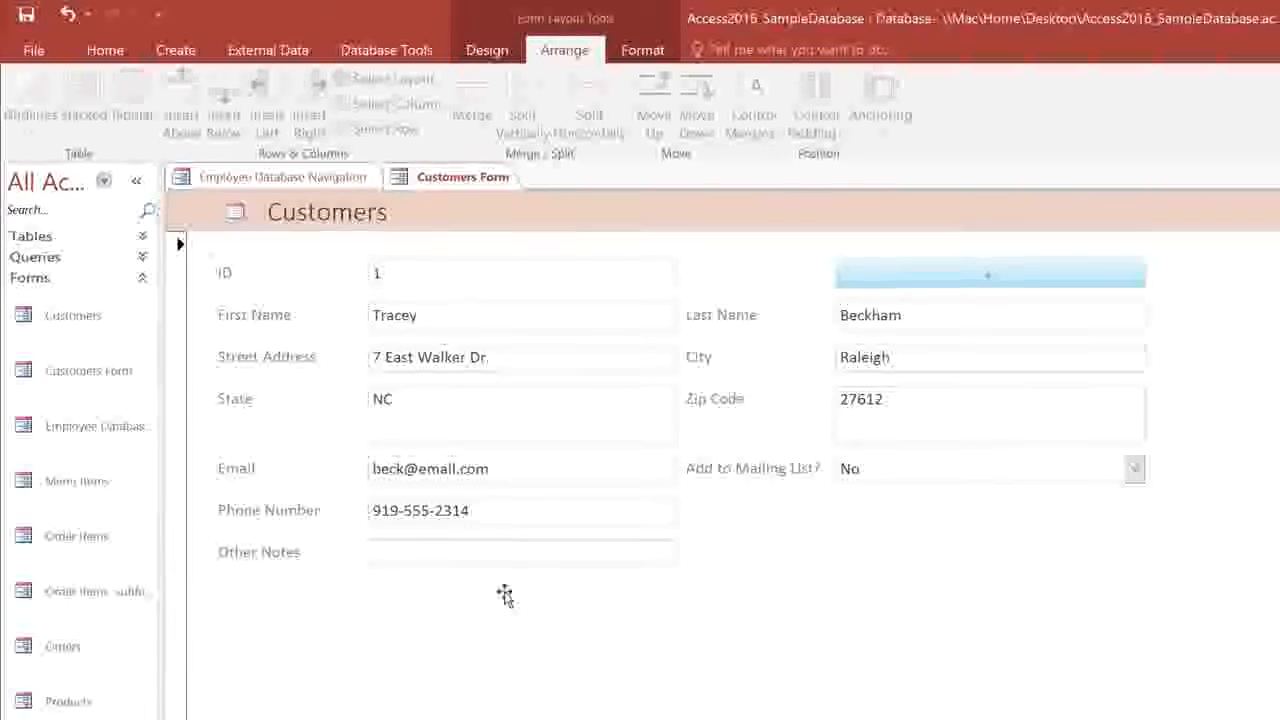
left_click(505, 595)
key("Delete")
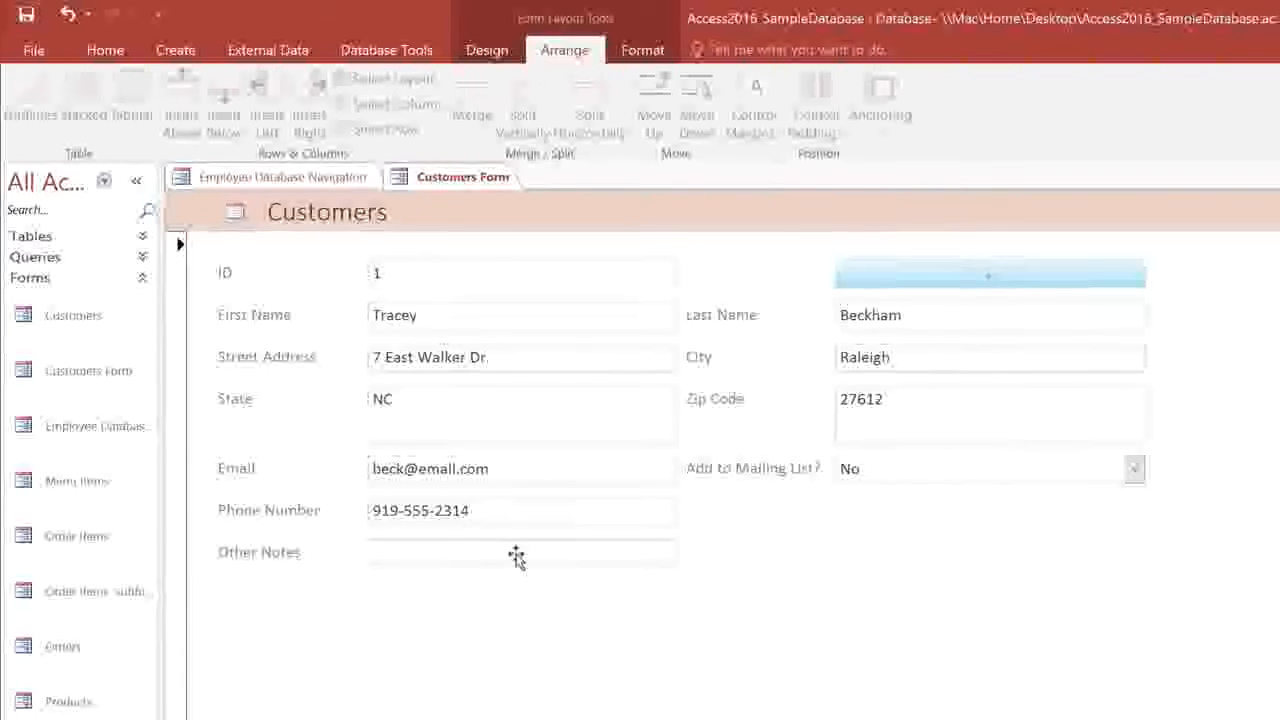
Merge the Other Notes field with the two empty cells beside it and make it about three times as tall.
left_click(516, 557)
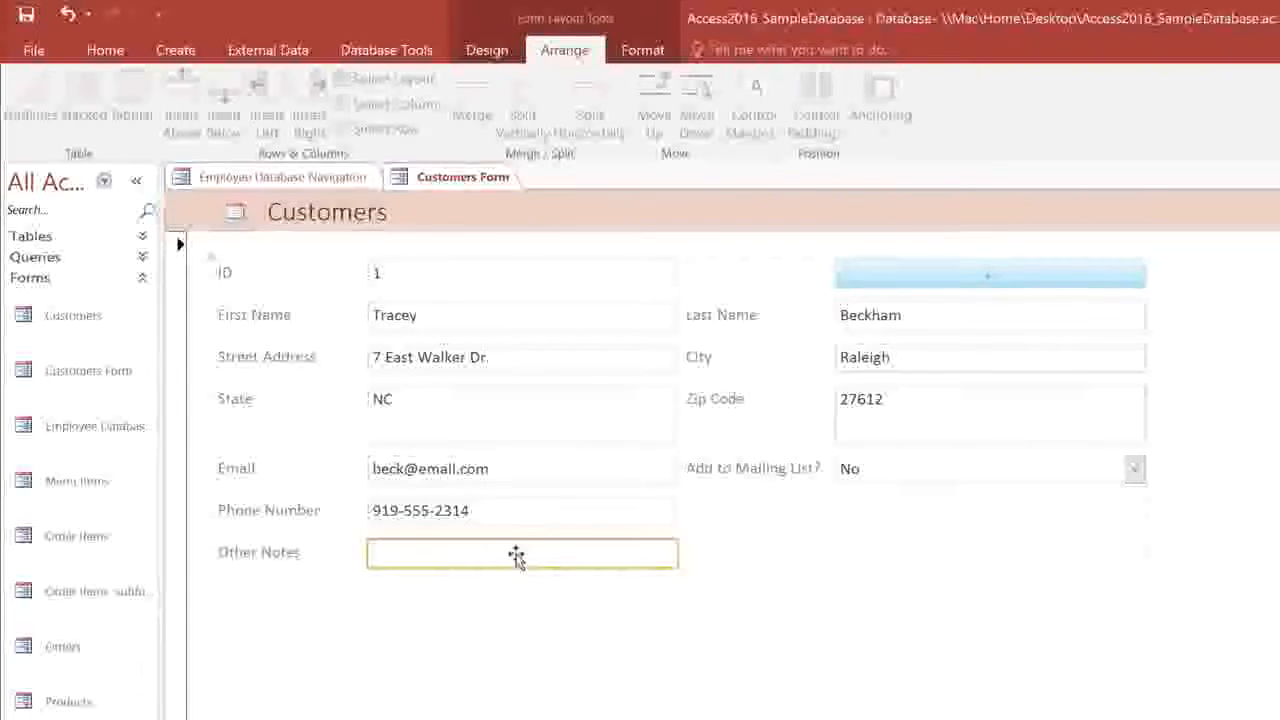
left_click(705, 557, "shift")
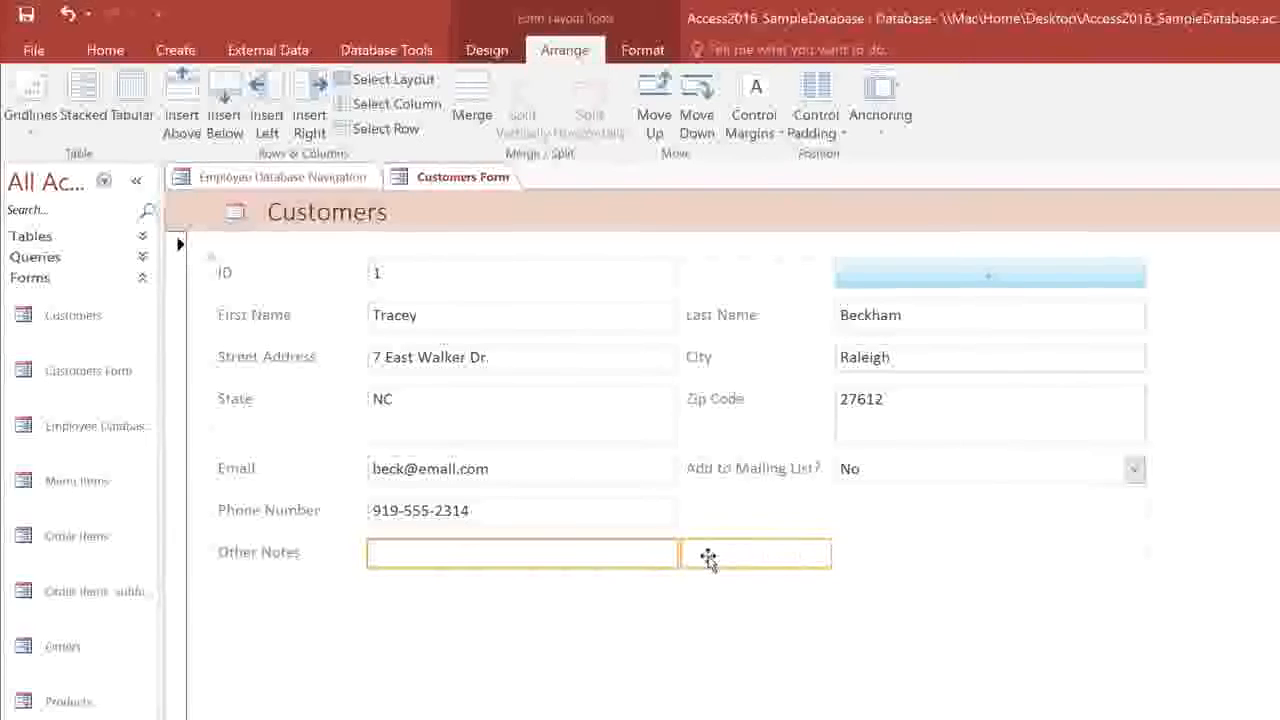
left_click(866, 557, "shift")
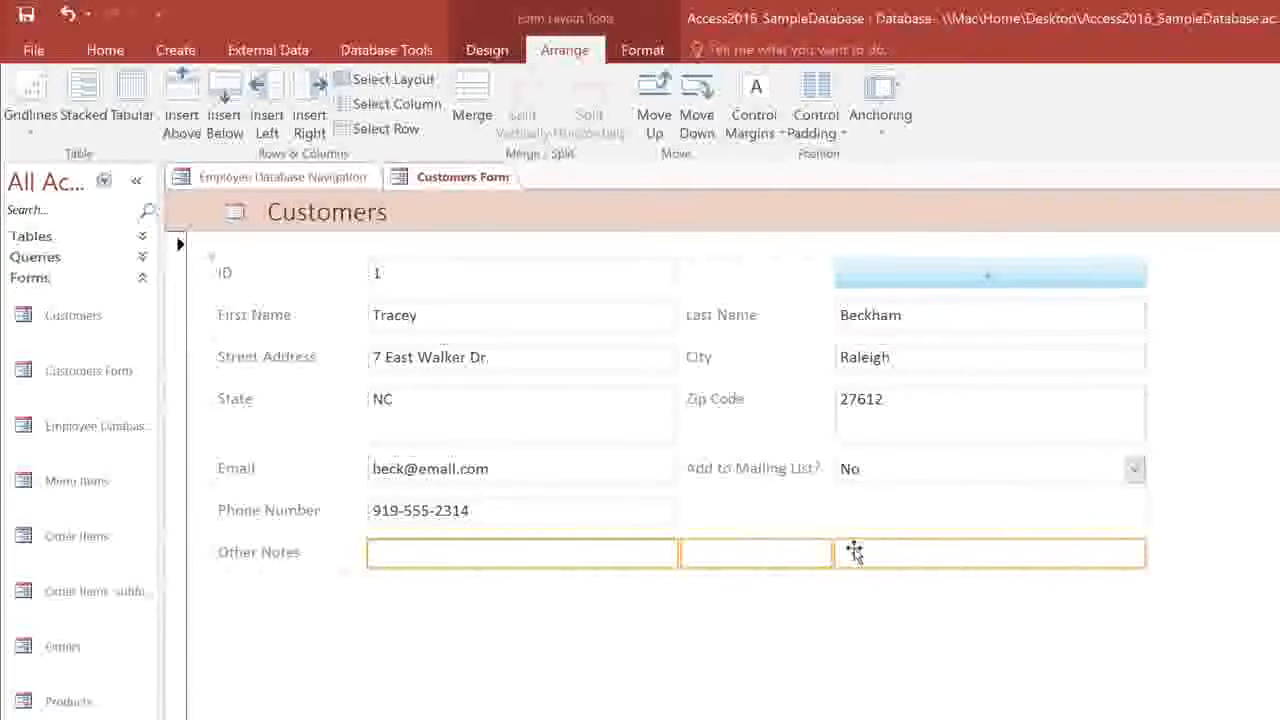
left_click(478, 140)
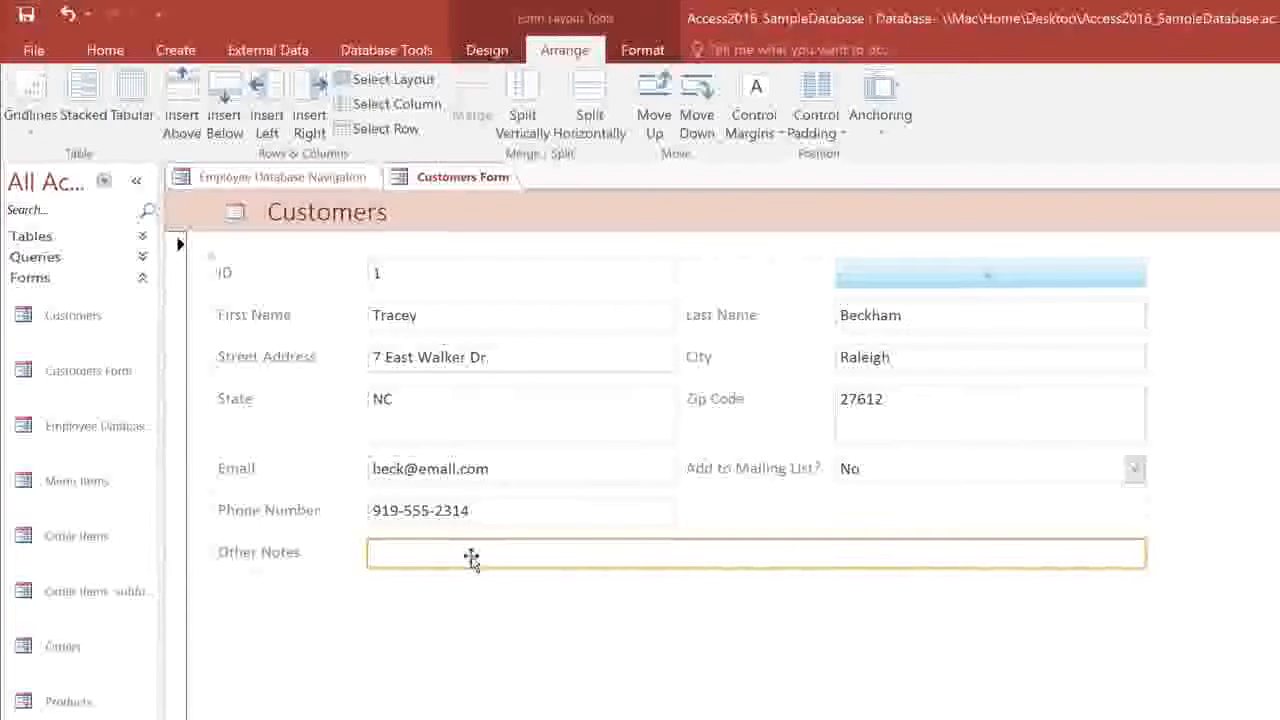
left_click_drag(469, 567, 477, 624)
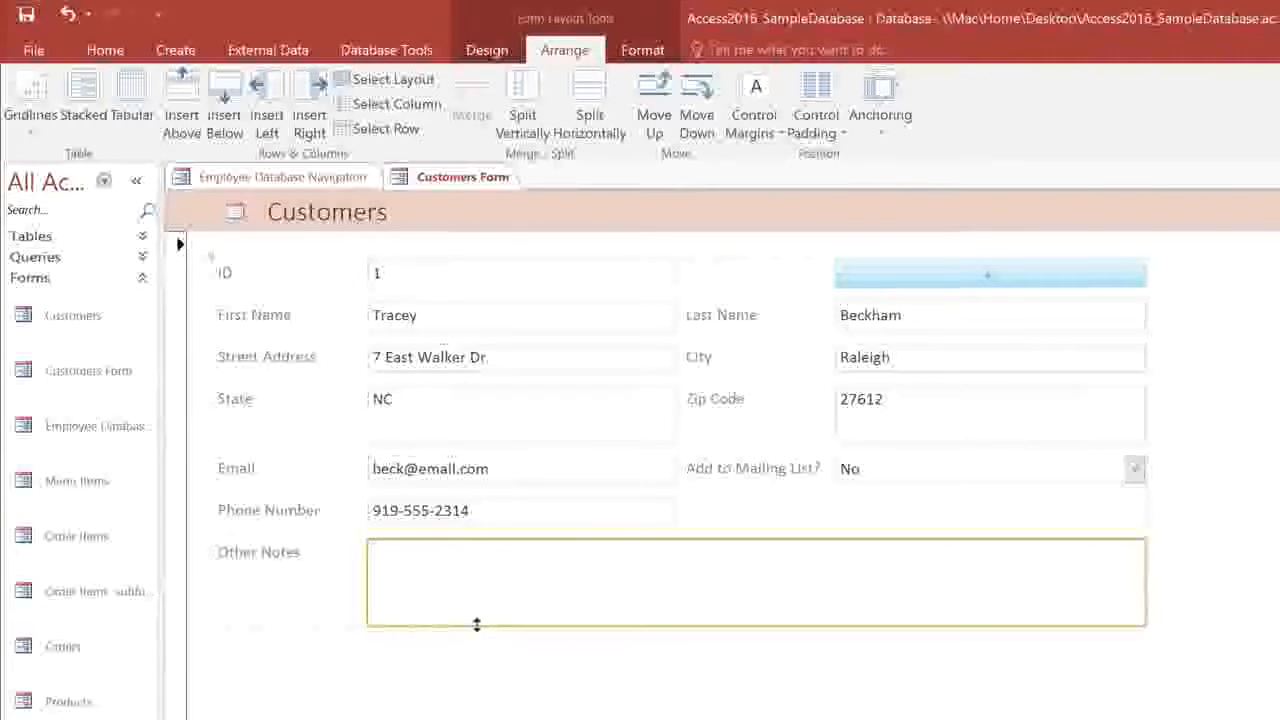
left_click(486, 51)
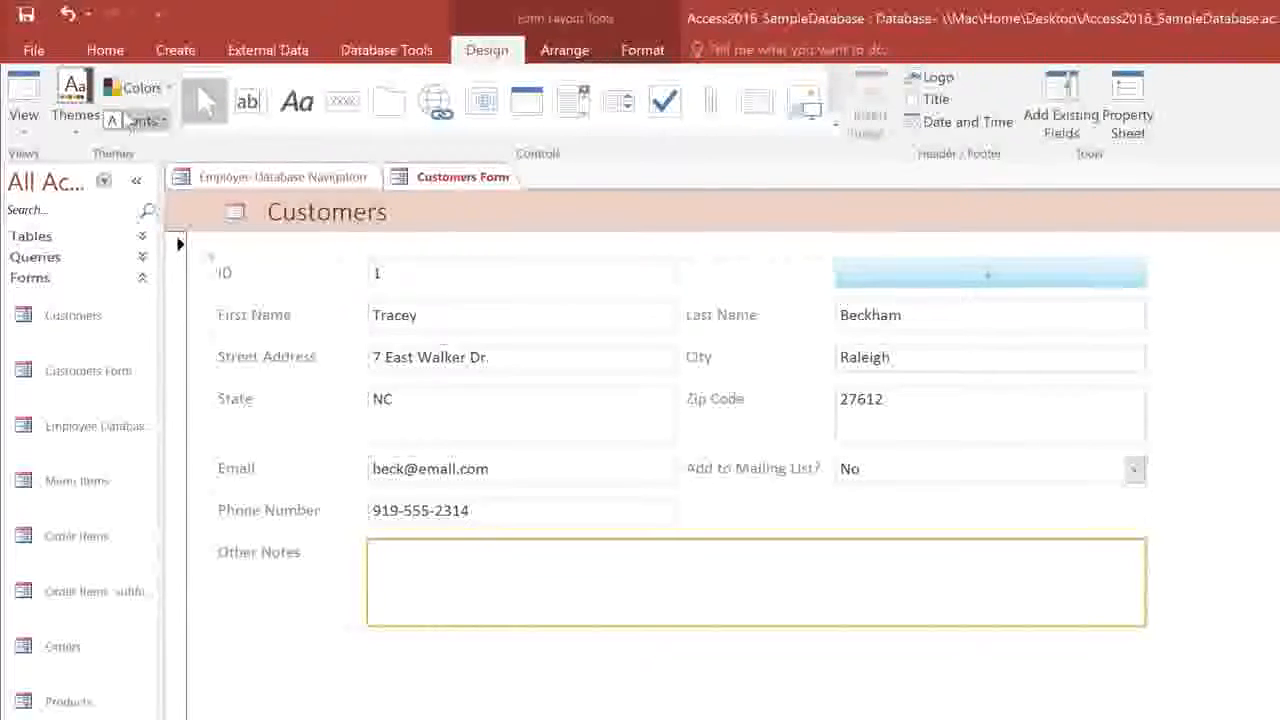
left_click(75, 100)
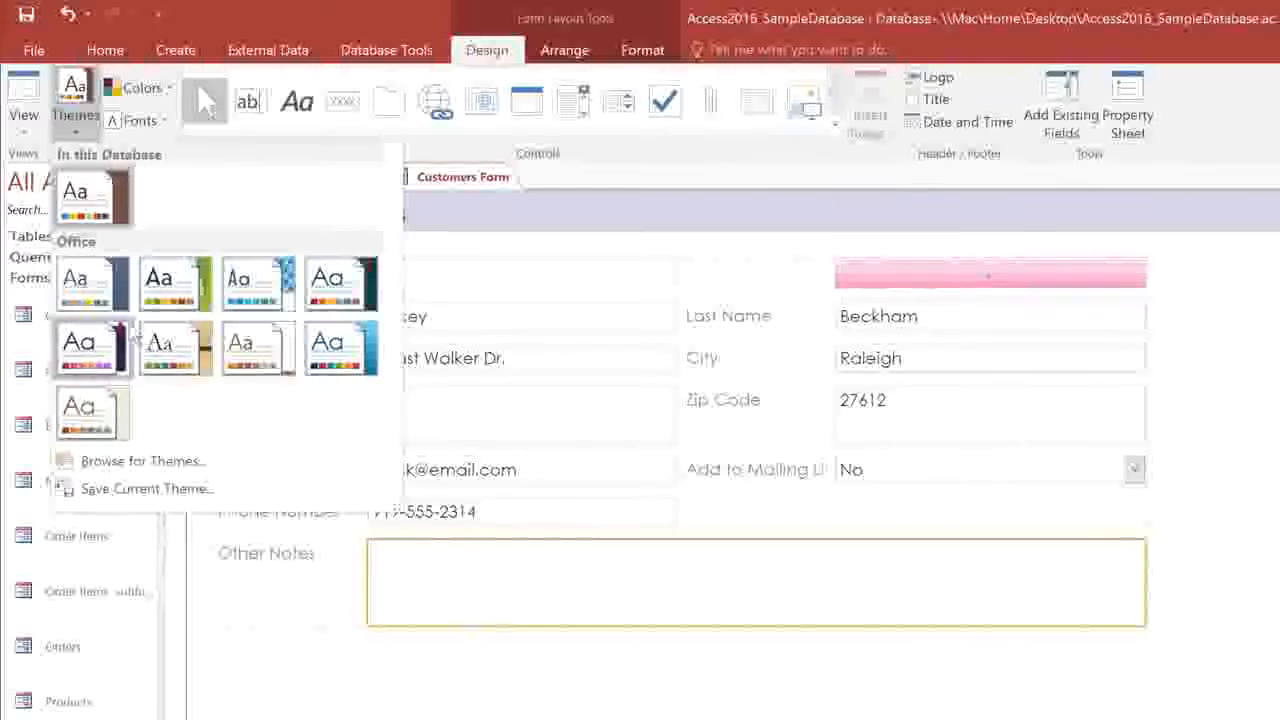
Select all the data fields on the form, including Other Notes, and fill them with a light blue theme color.
left_click(645, 55)
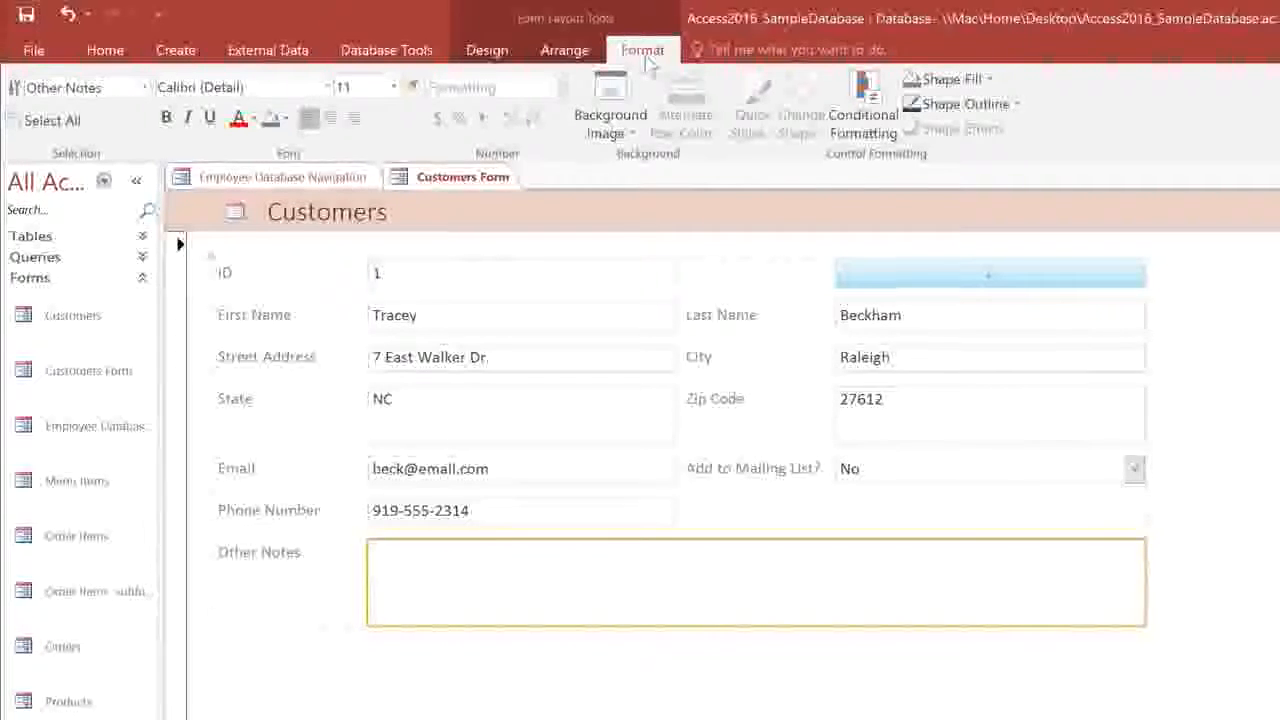
left_click(477, 268, "shift")
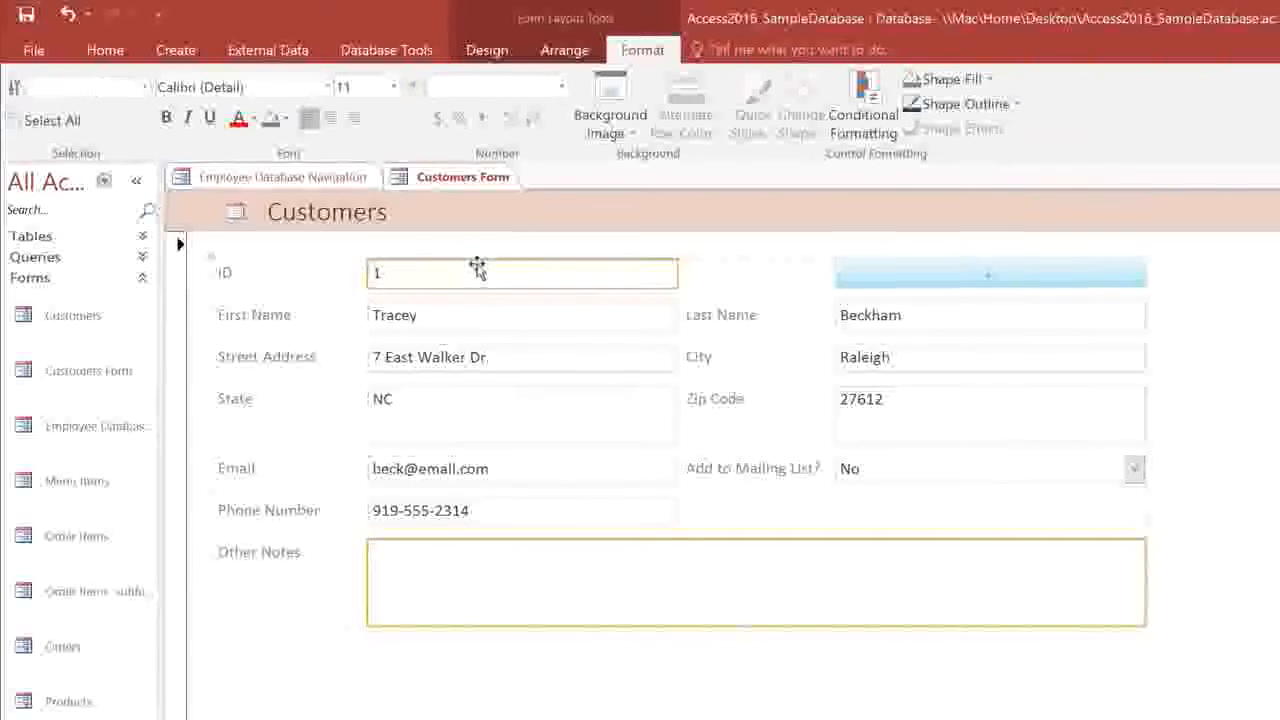
left_click(468, 313, "shift")
left_click(452, 355, "shift")
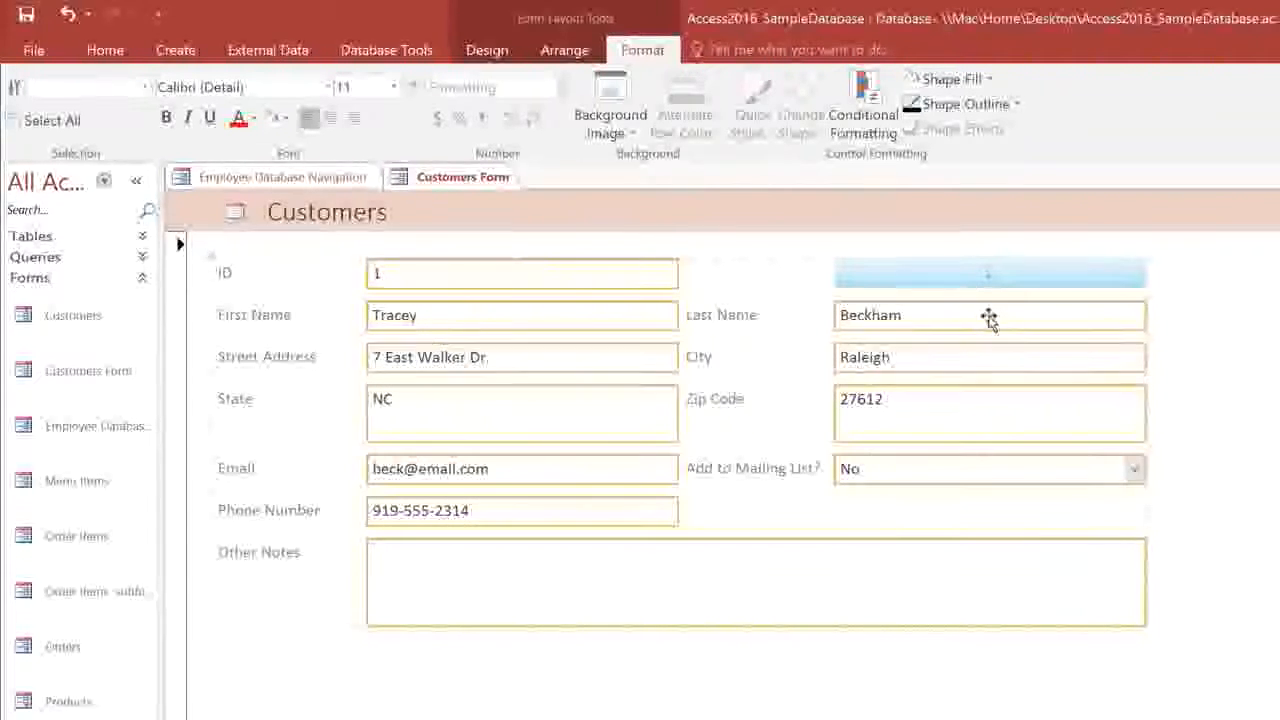
left_click(955, 82)
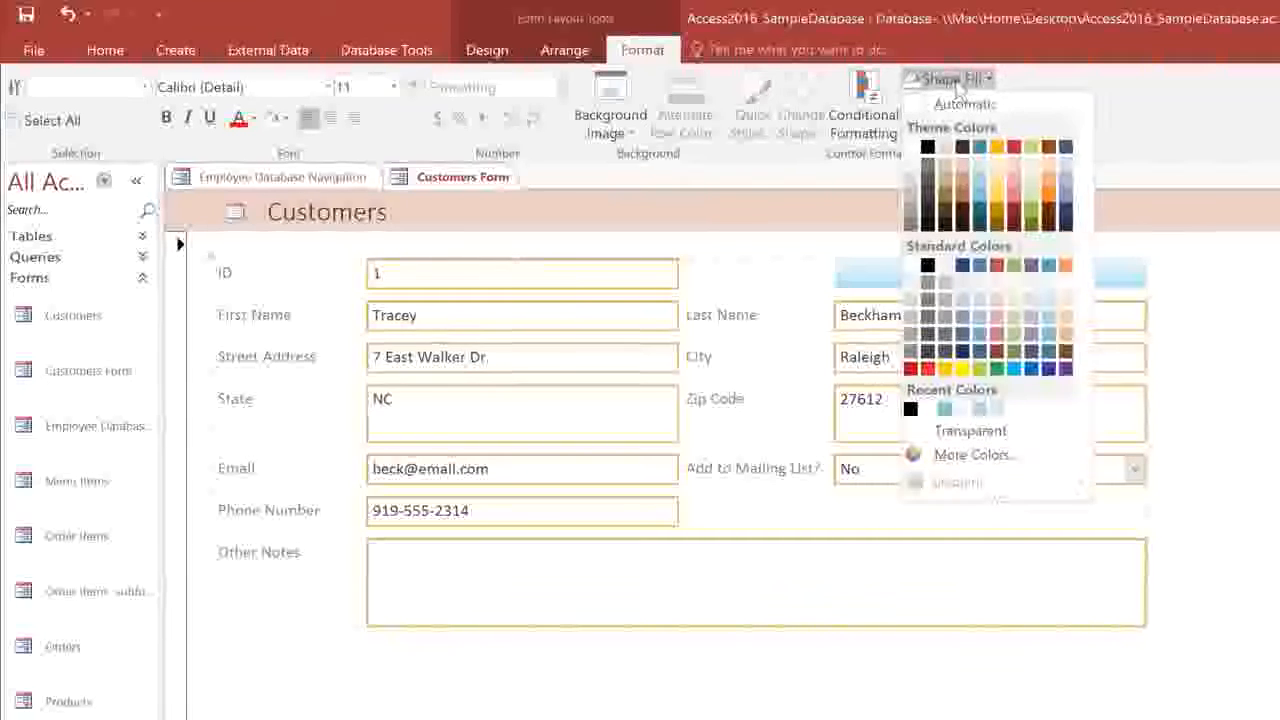
left_click(980, 165)
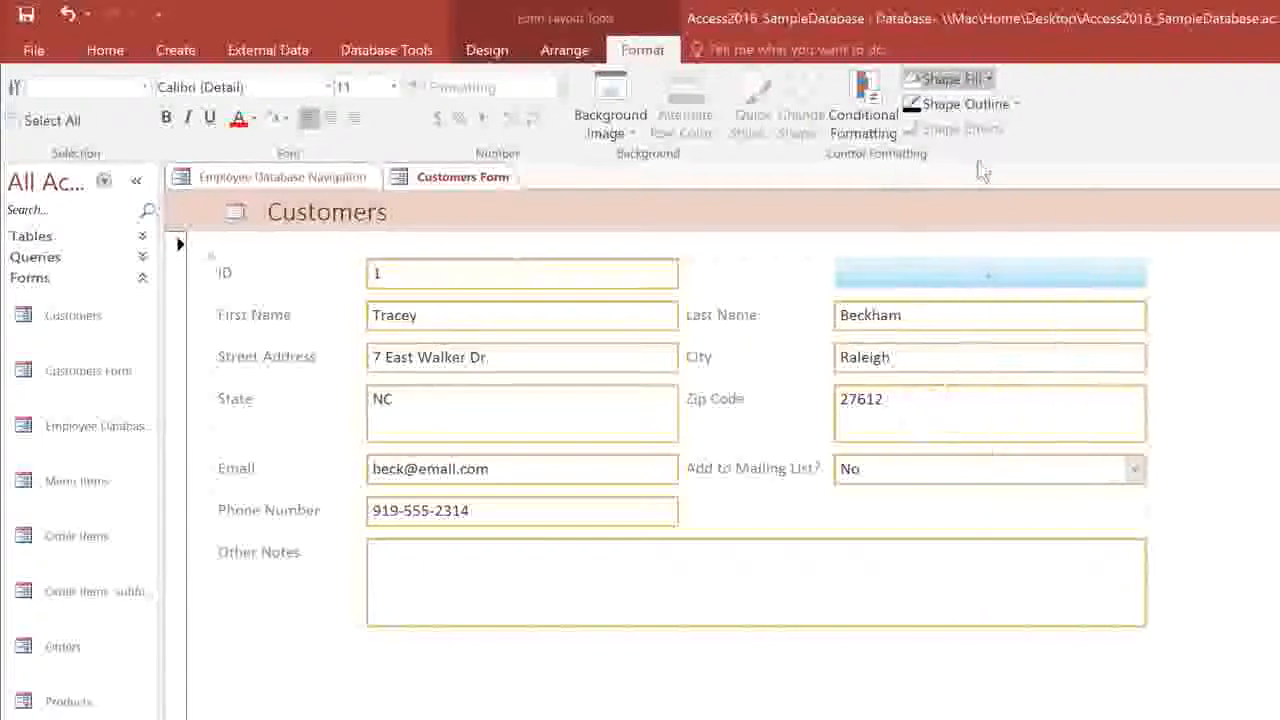
Give the selected fields a medium blue theme outline and a thicker outline line.
left_click(990, 104)
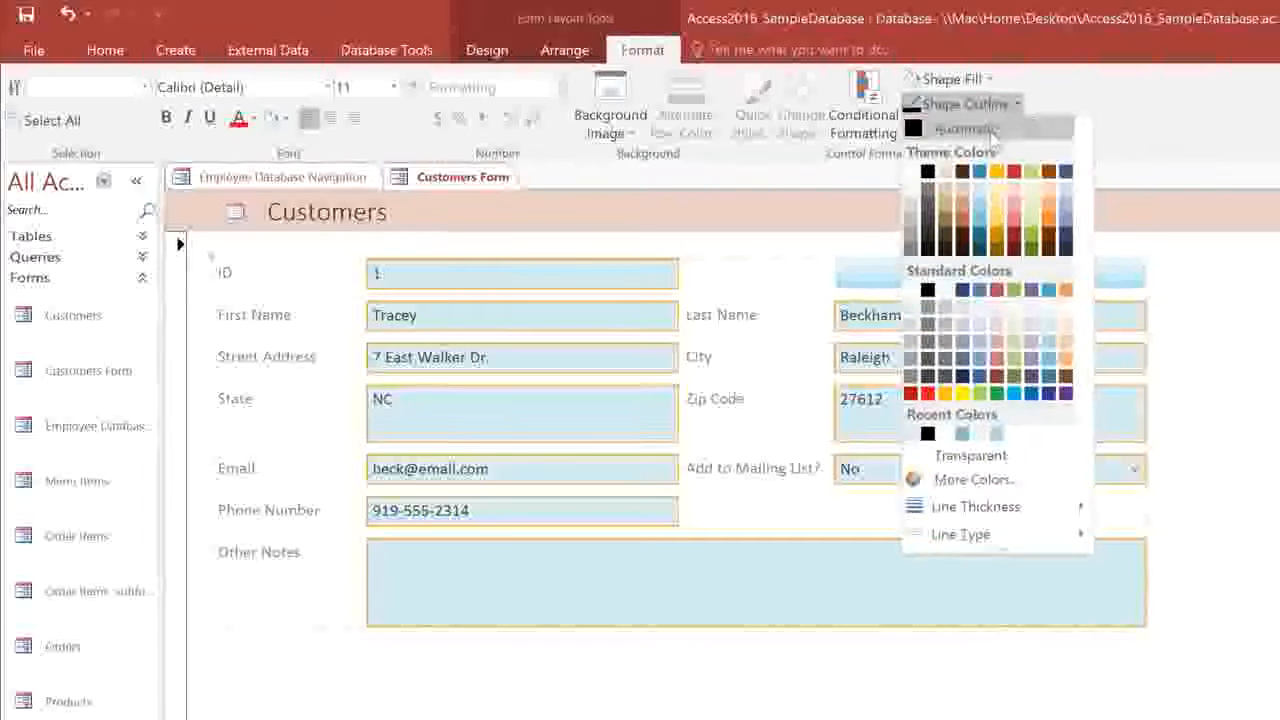
left_click(982, 220)
left_click(995, 104)
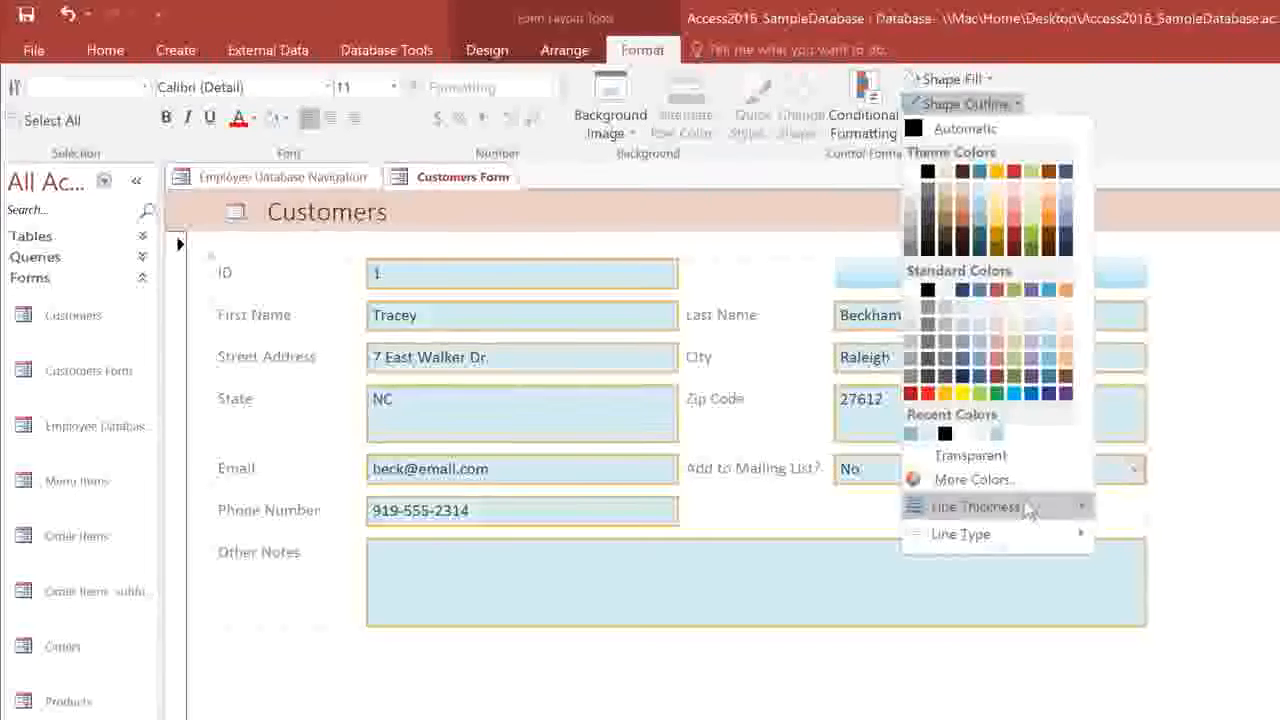
mouse_move(1030, 510)
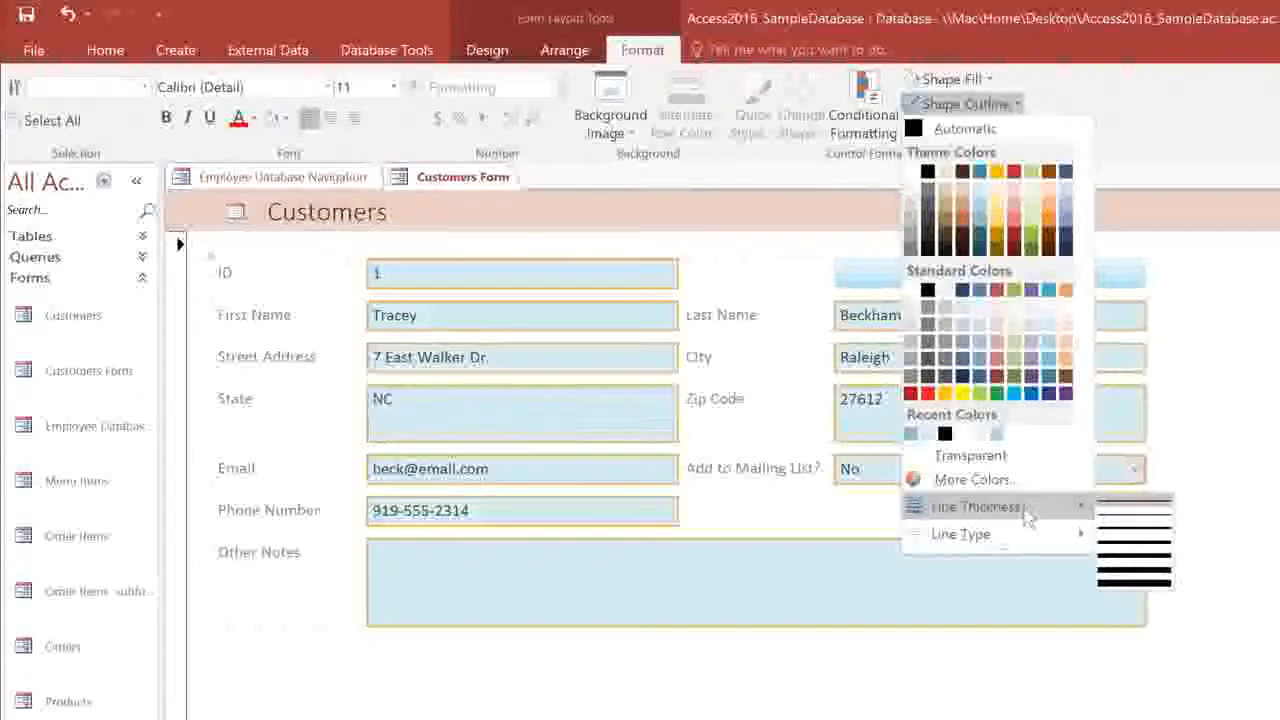
left_click(1110, 528)
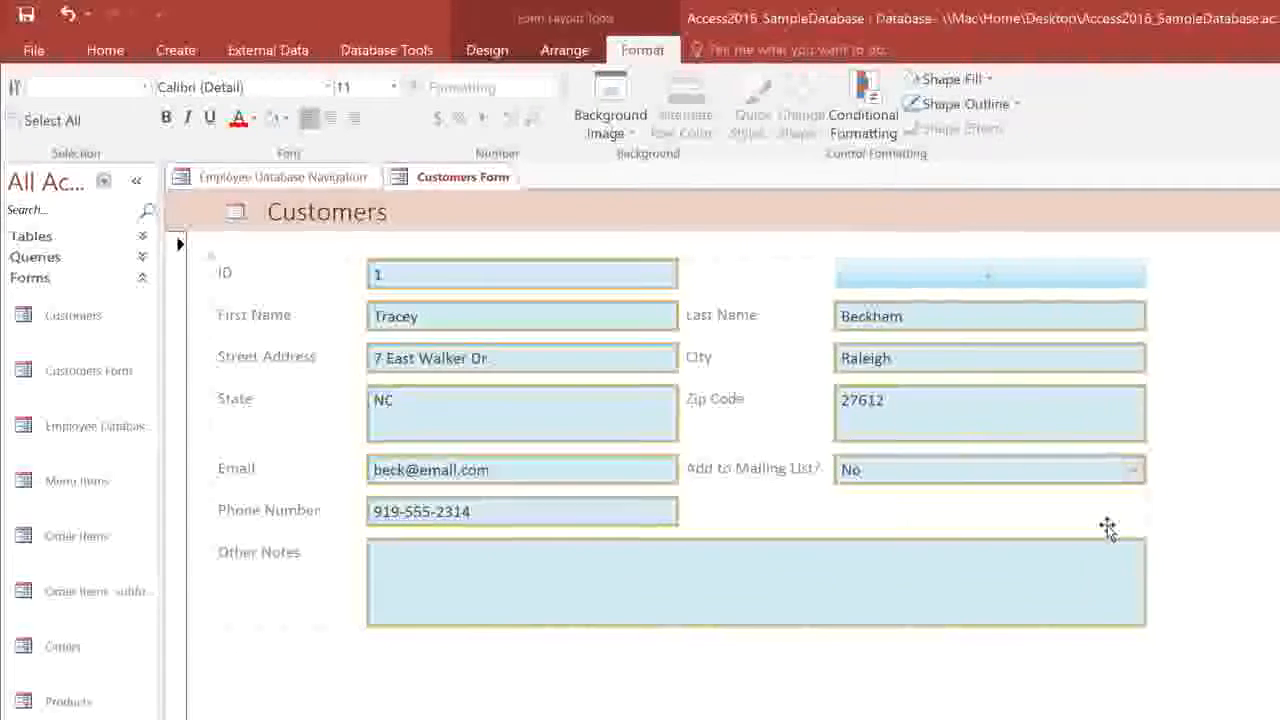
Fill the form's Detail section background with a light gray theme color.
left_click(1175, 535)
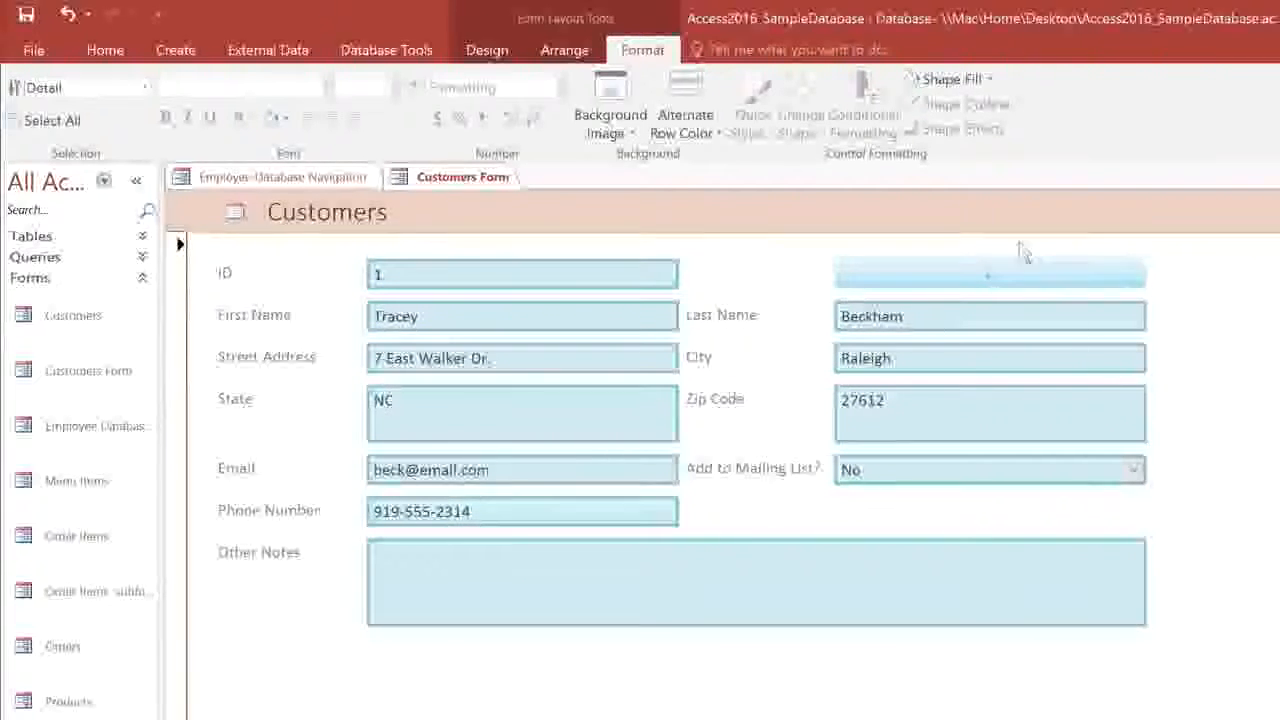
left_click(948, 80)
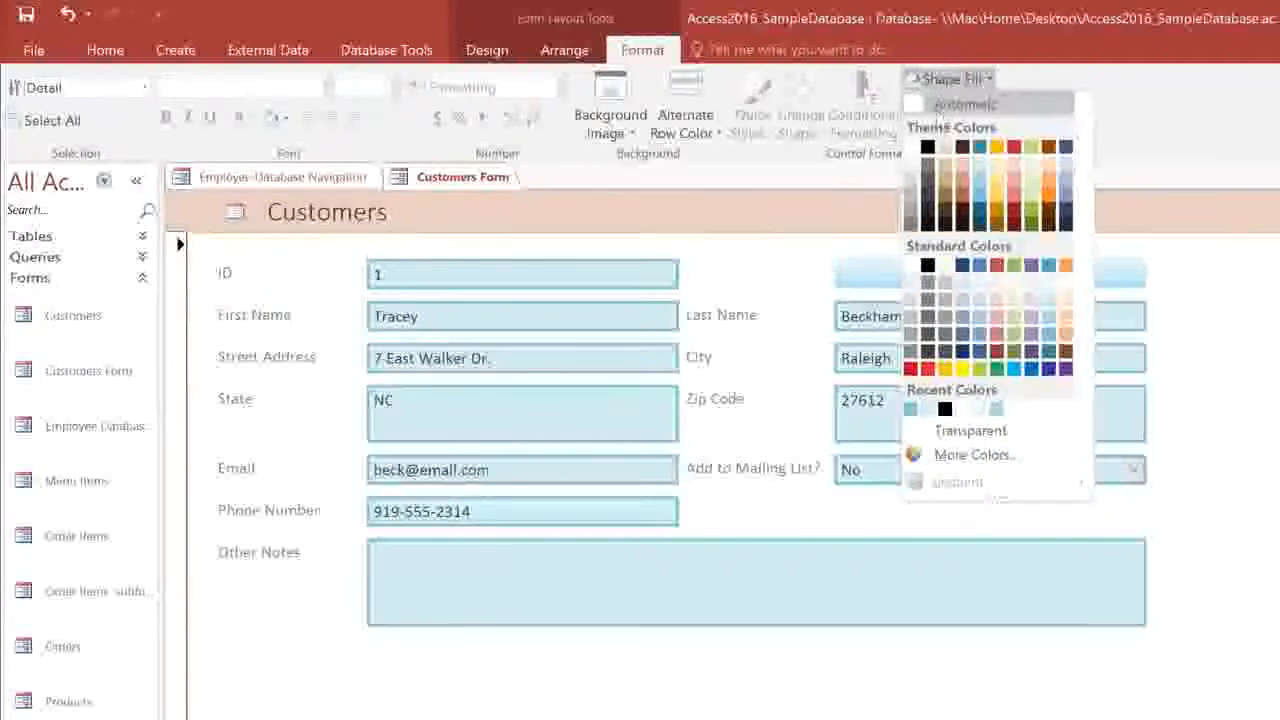
left_click(912, 163)
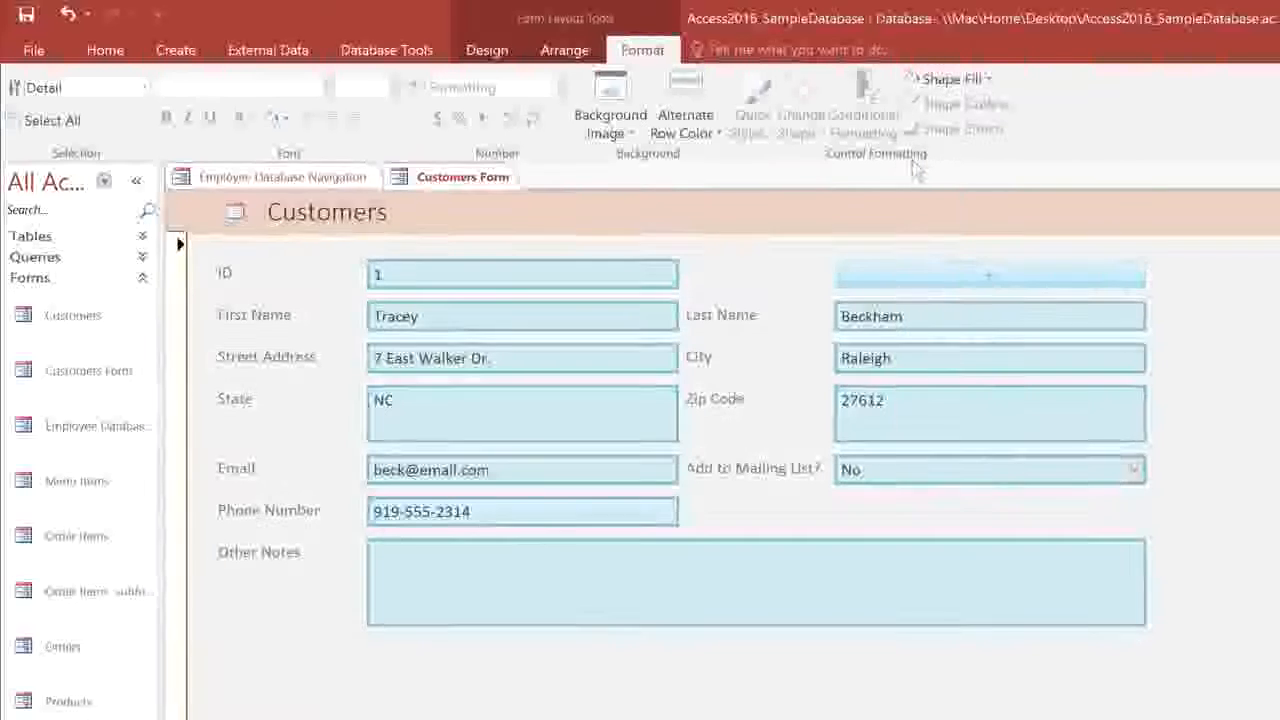